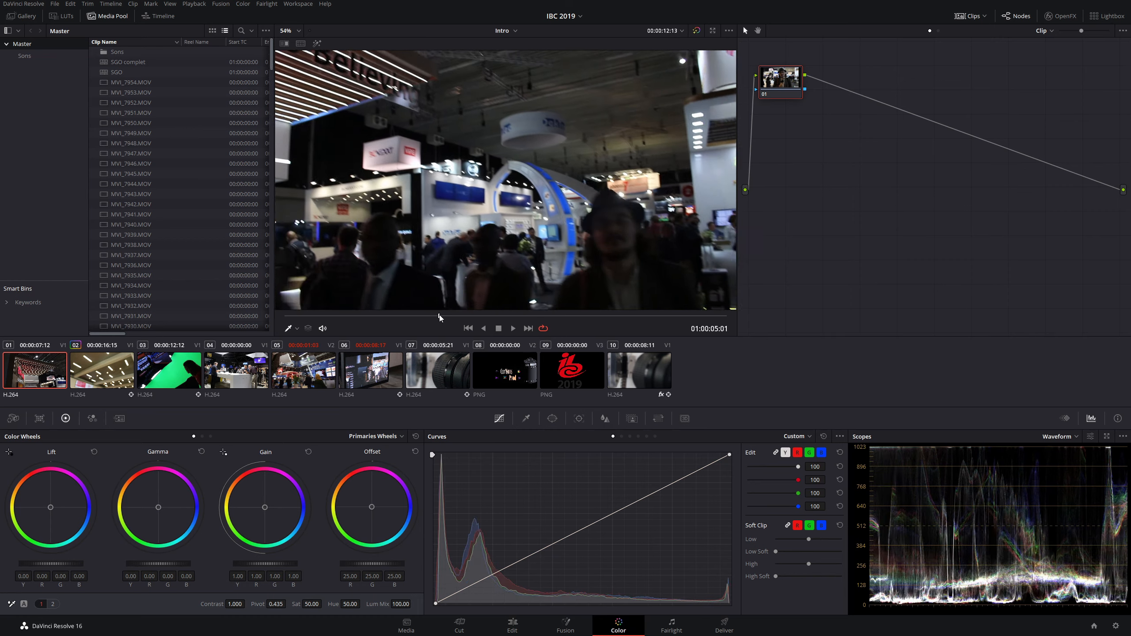
- Play and scrub clip 01 to review its exposure change, returning the playhead to the dark shot at 01:00:05:15
{"action": "left_click_drag", "start_coordinate": [458, 314], "coordinate": [455, 315]}
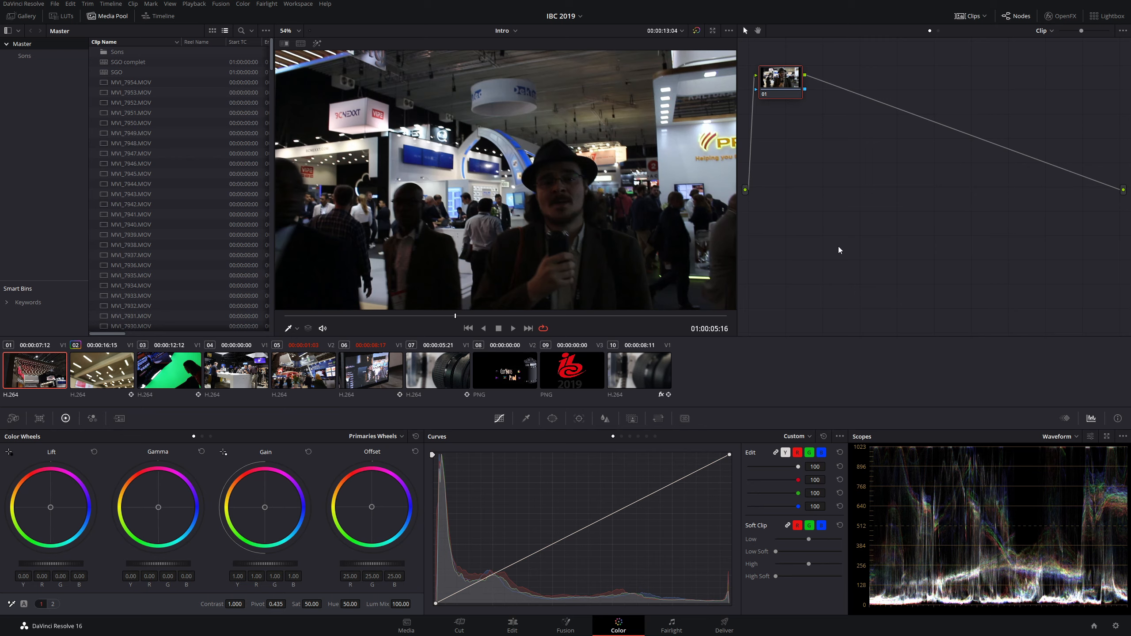
{"action": "key", "text": "space"}
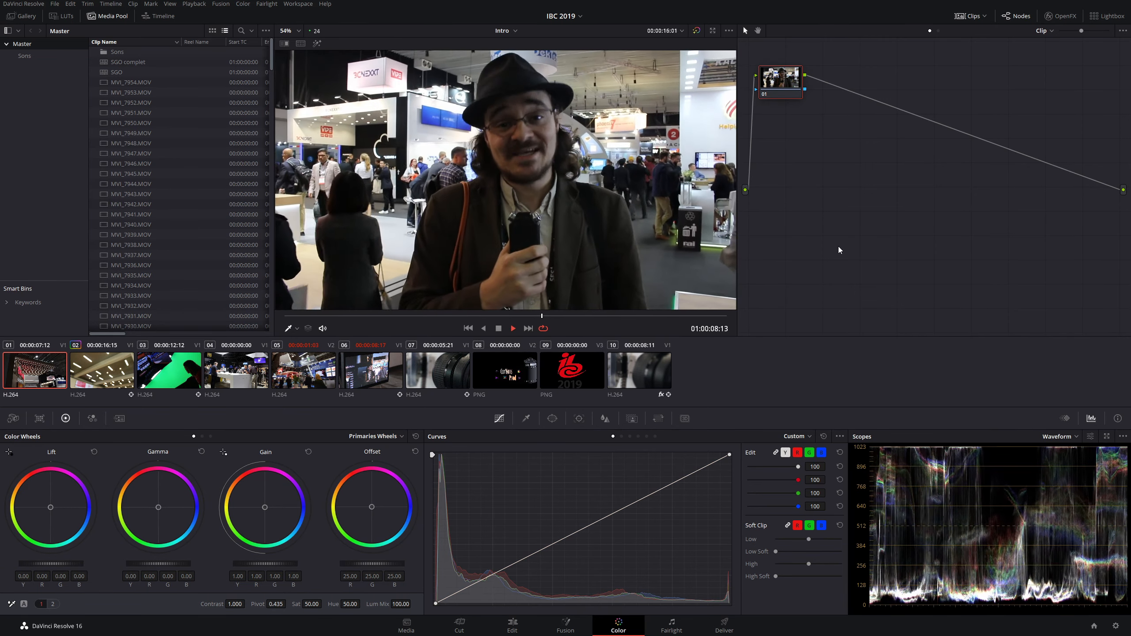
{"action": "key", "text": "space"}
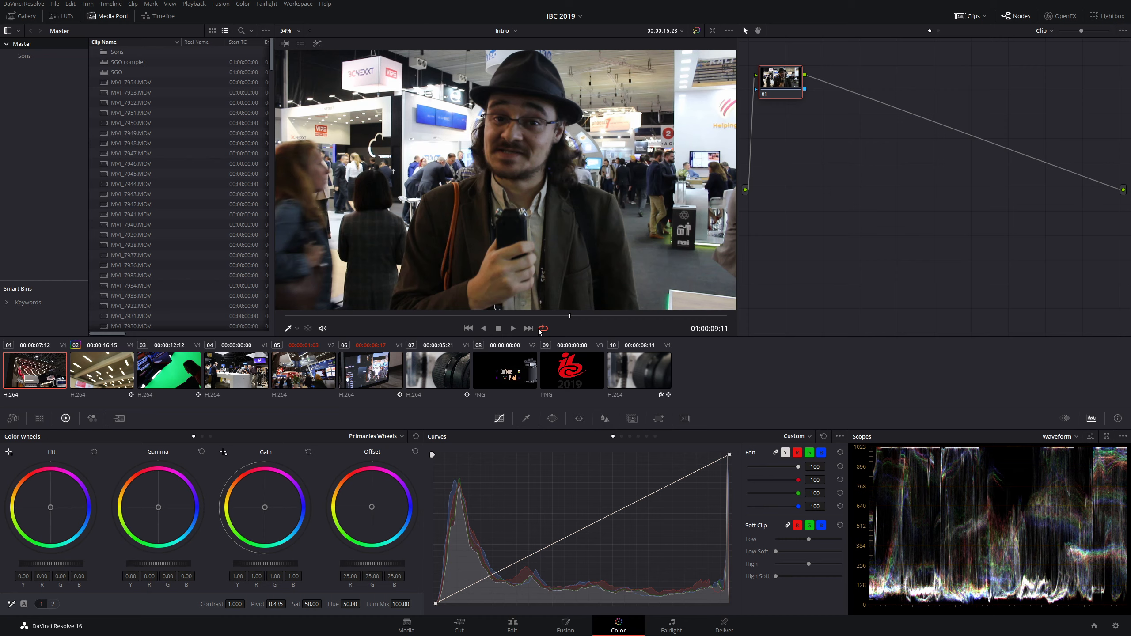
{"action": "left_click_drag", "start_coordinate": [541, 316], "coordinate": [459, 316]}
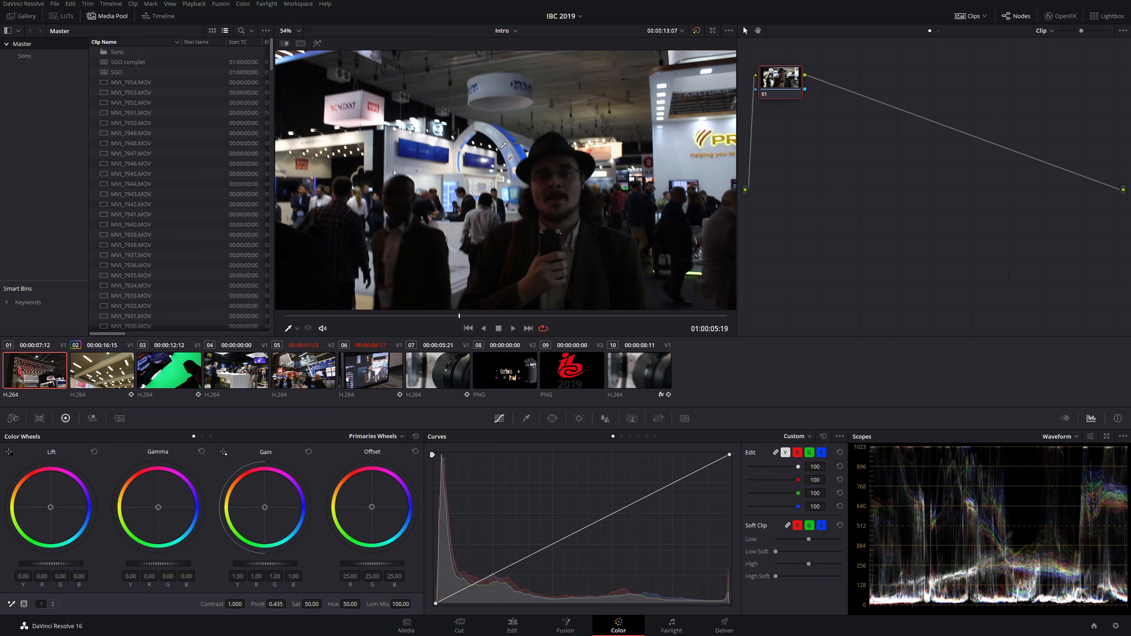
{"action": "left_click_drag", "start_coordinate": [539, 316], "coordinate": [454, 316]}
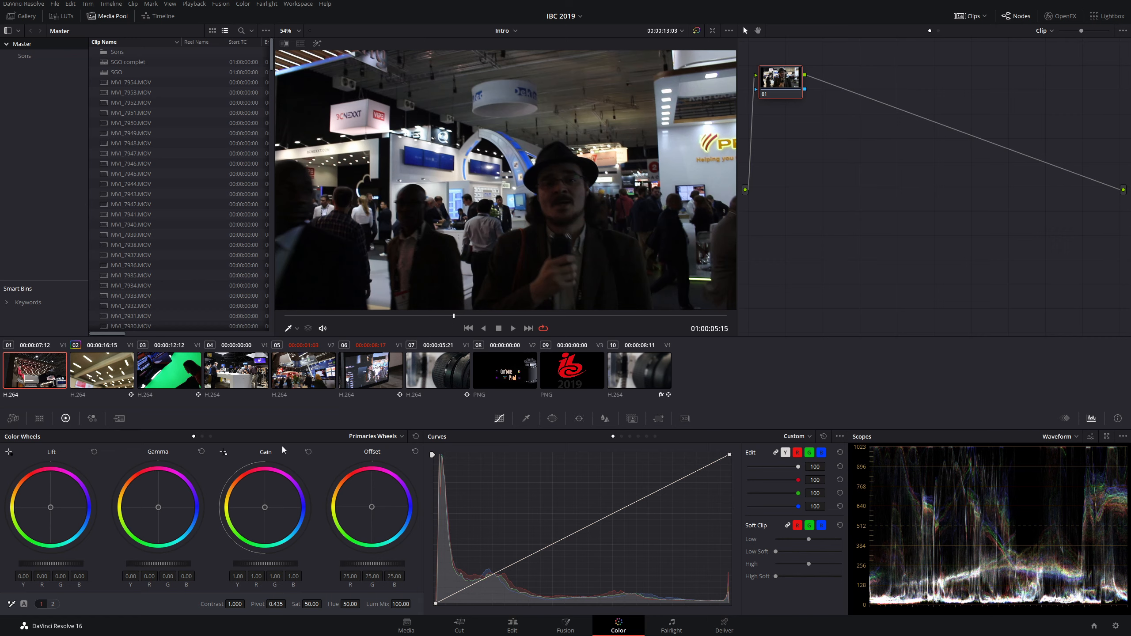
- Brighten the dark shot on node 01 with gamma 0.13, lift -0.01 and gain 0.95
{"action": "left_click_drag", "start_coordinate": [152, 566], "coordinate": [172, 566]}
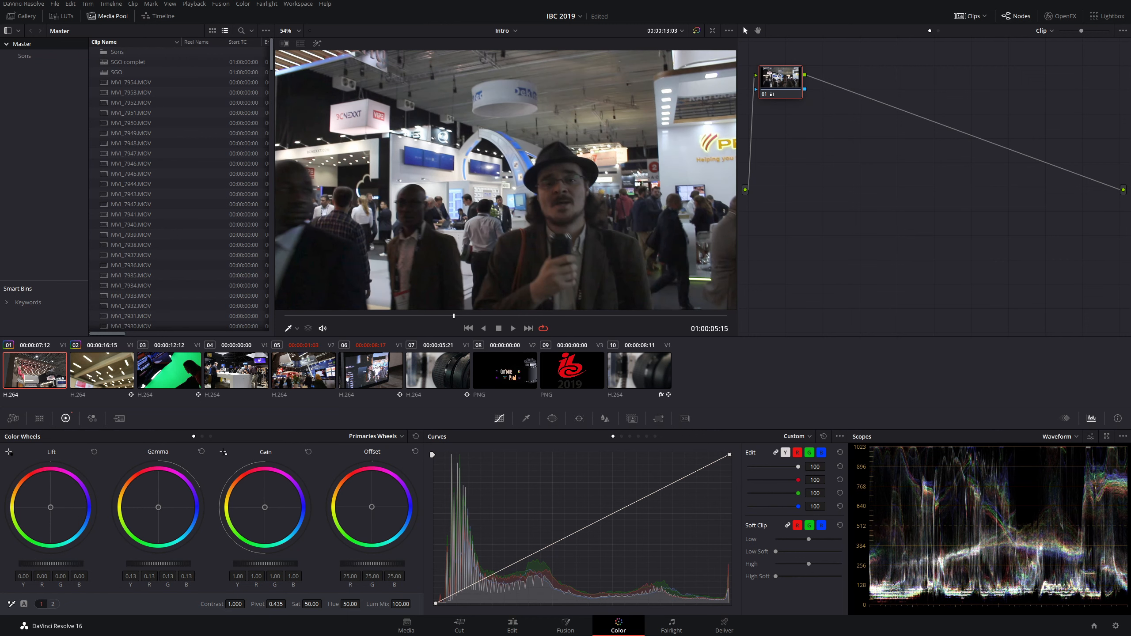
{"action": "left_click_drag", "start_coordinate": [43, 571], "coordinate": [40, 571]}
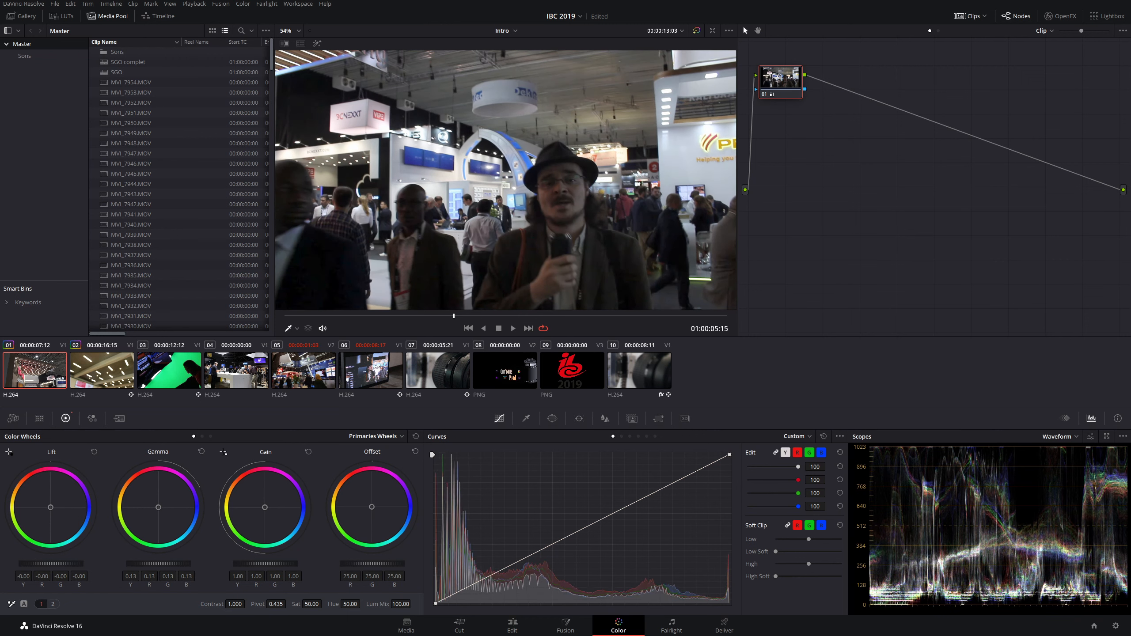
{"action": "left_click_drag", "start_coordinate": [159, 565], "coordinate": [161, 565]}
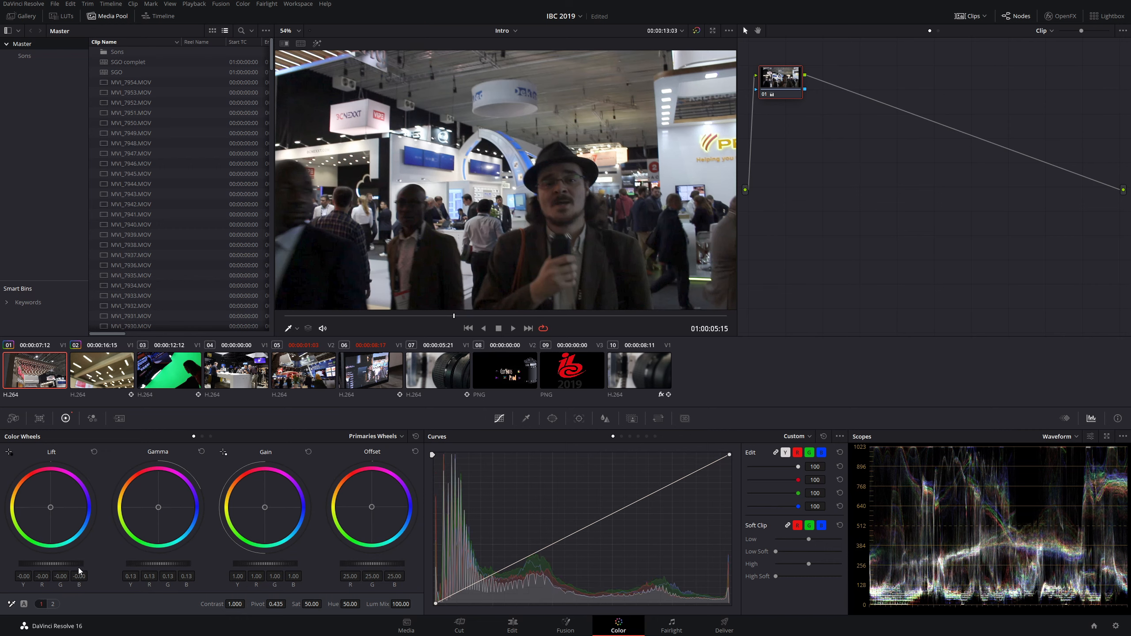
{"action": "left_click_drag", "start_coordinate": [40, 563], "coordinate": [36, 564]}
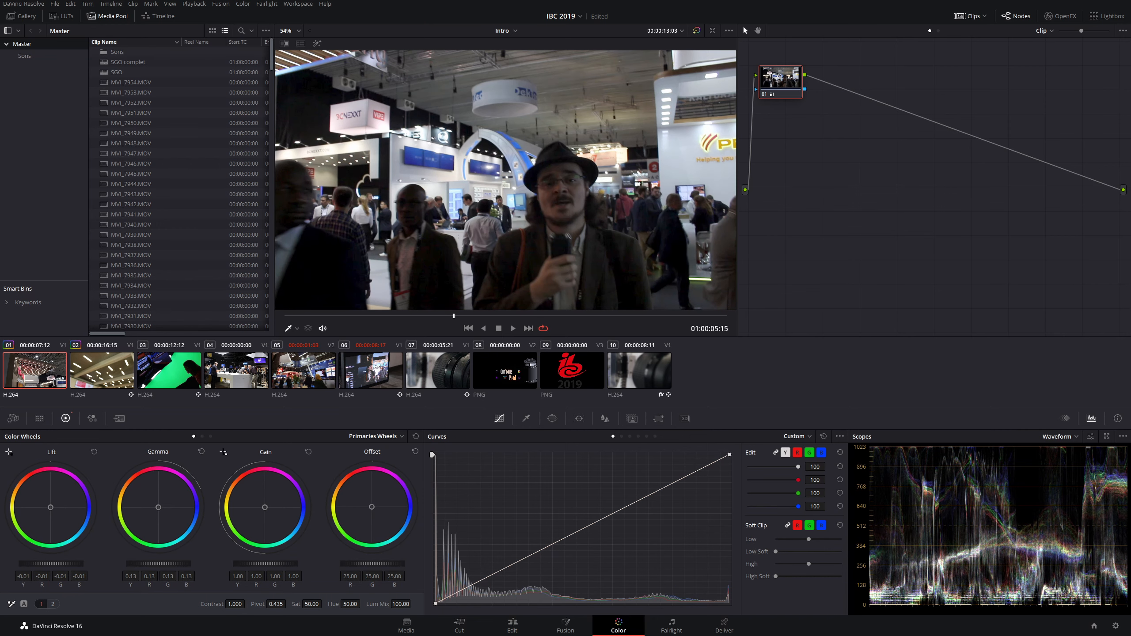
{"action": "left_click_drag", "start_coordinate": [265, 564], "coordinate": [261, 564]}
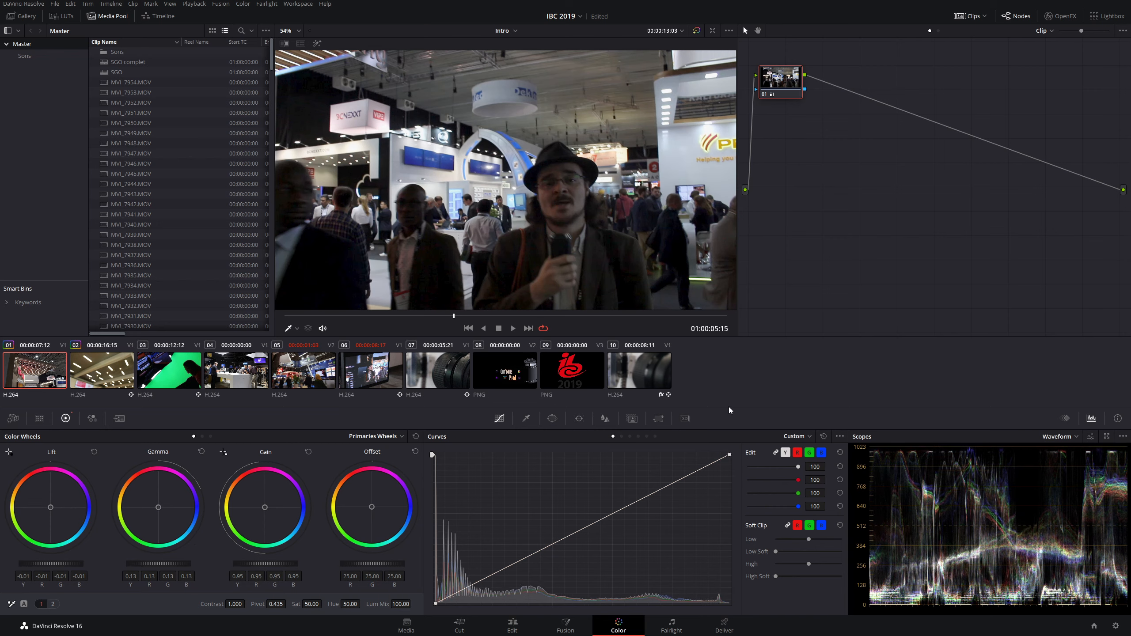
- Compare node 01 enabled and disabled, play clip 01 through the exposure change, and return to 01:00:06:23
{"action": "key", "text": "ctrl+d"}
{"action": "key", "text": "ctrl+d"}
{"action": "key", "text": "ctrl+d"}
{"action": "key", "text": "ctrl+d"}
{"action": "key", "text": "space"}
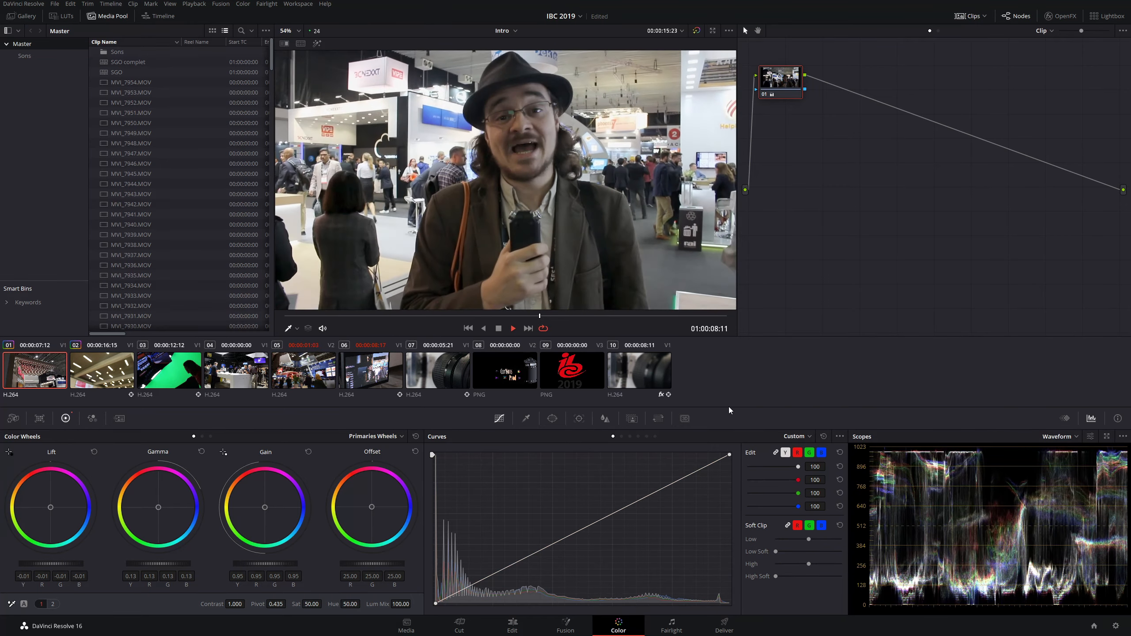
{"action": "key", "text": "space"}
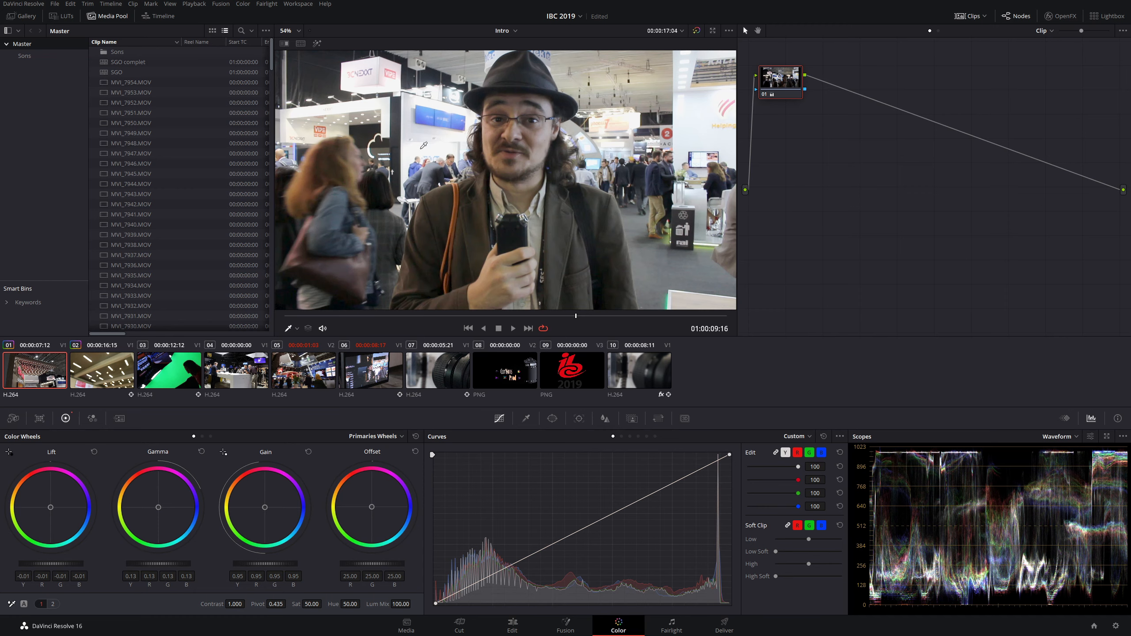
{"action": "key", "text": "space"}
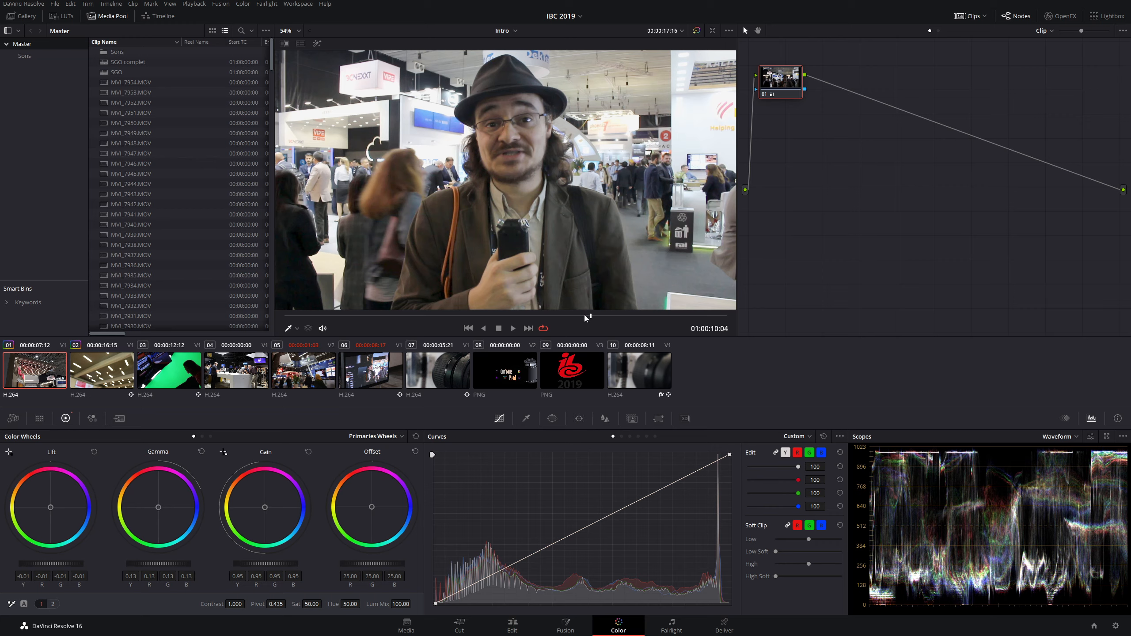
{"action": "left_click_drag", "start_coordinate": [589, 315], "coordinate": [496, 316]}
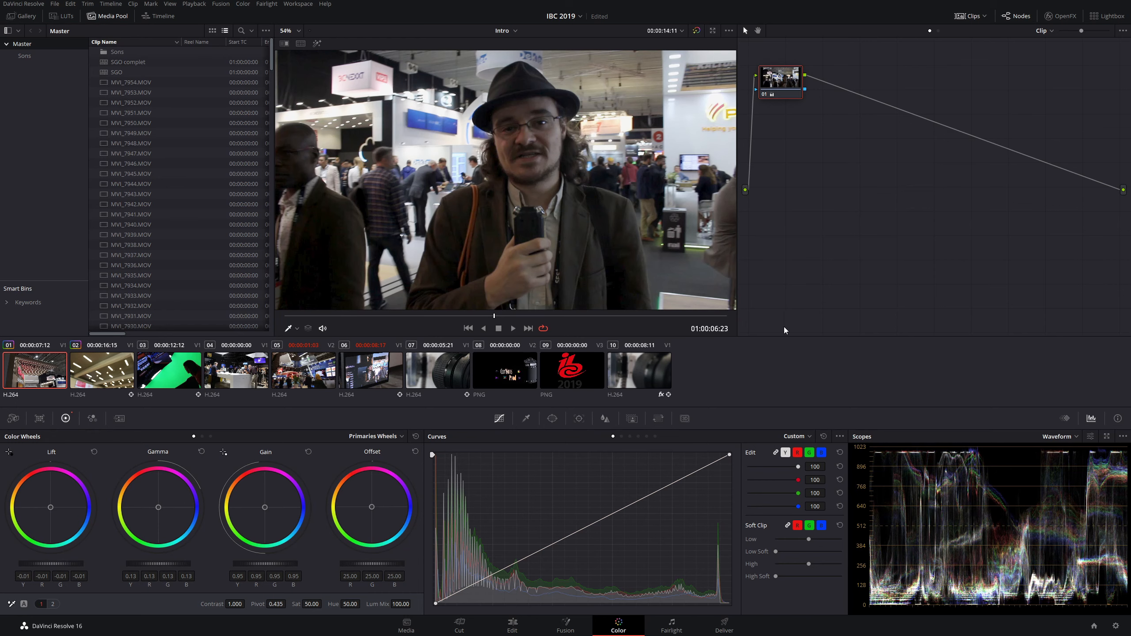
- Show the clip's keyframe editor and expand it to its wide layout
{"action": "left_click", "coordinate": [1065, 419]}
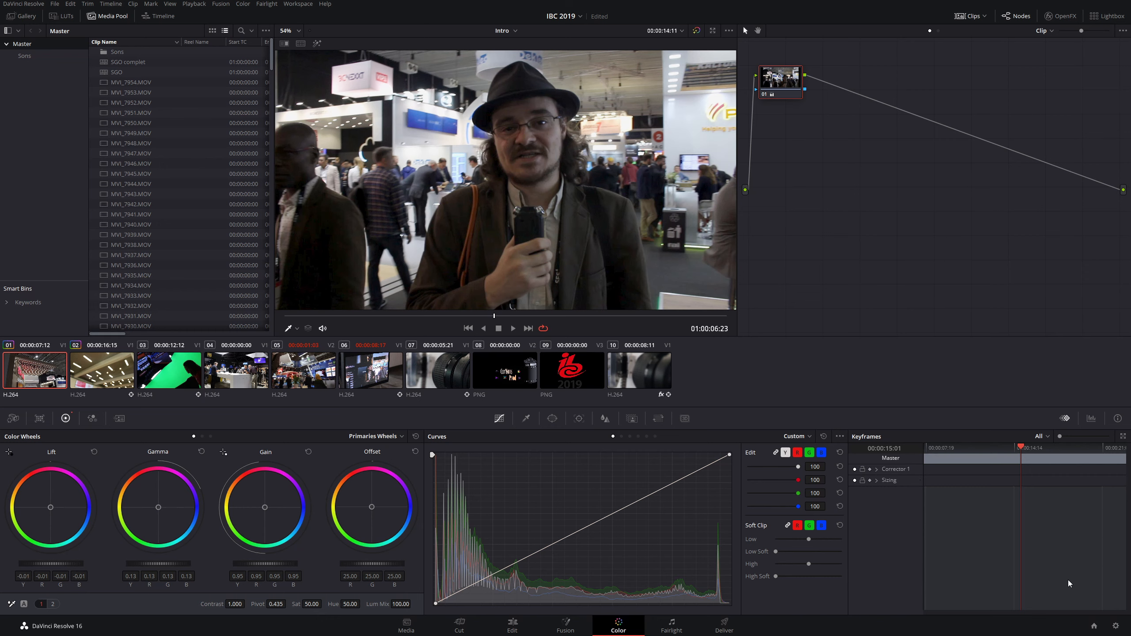
{"action": "left_click", "coordinate": [1123, 436]}
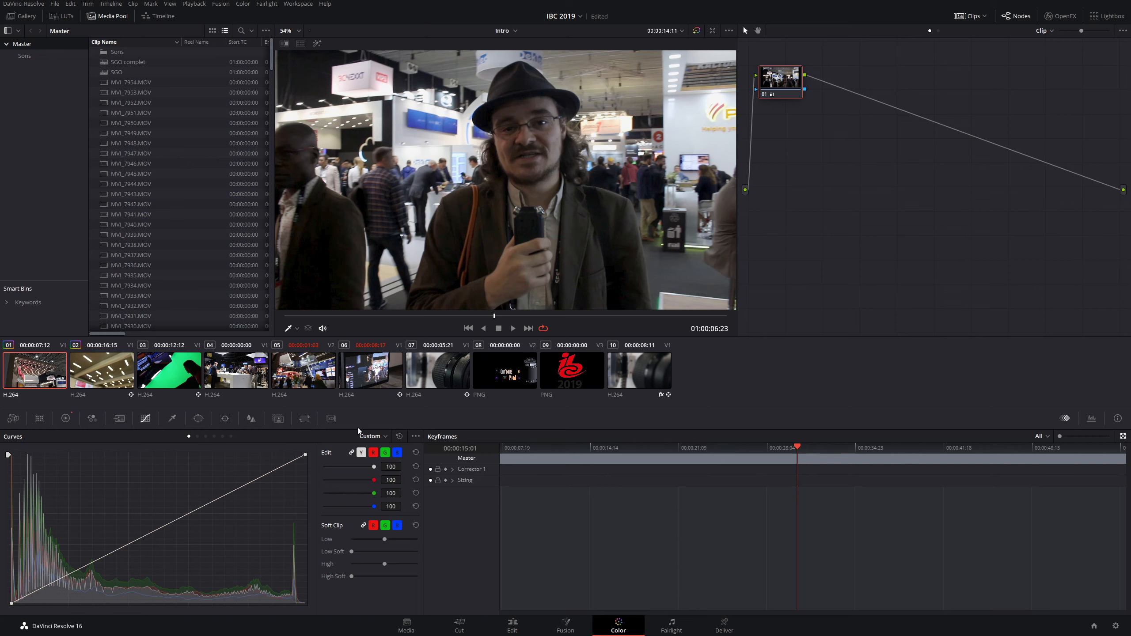
- Compare the waveform scope and the keyframe editor in their wide and compact layouts, ending on the wide keyframe editor
{"action": "left_click", "coordinate": [1091, 418]}
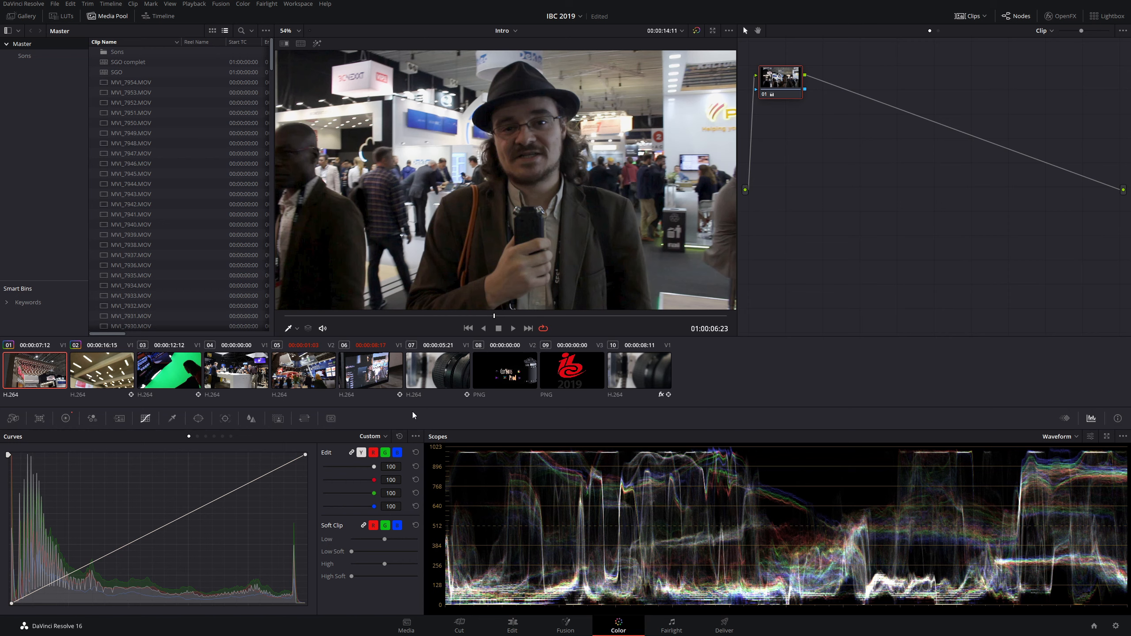
{"action": "left_click", "coordinate": [1069, 421]}
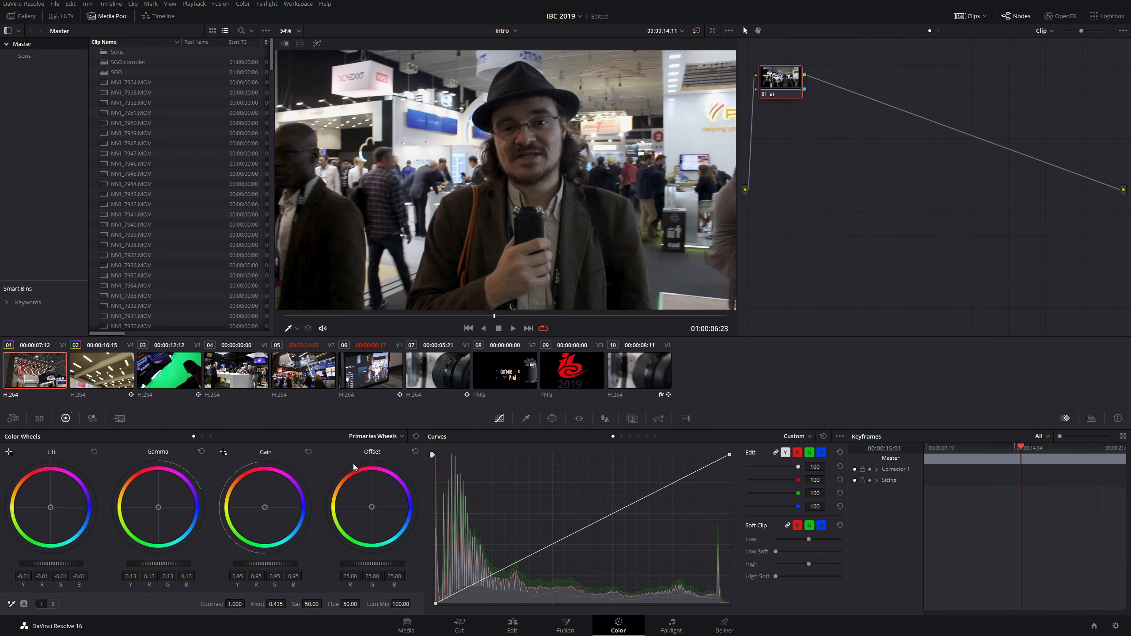
{"action": "left_click", "coordinate": [1124, 436]}
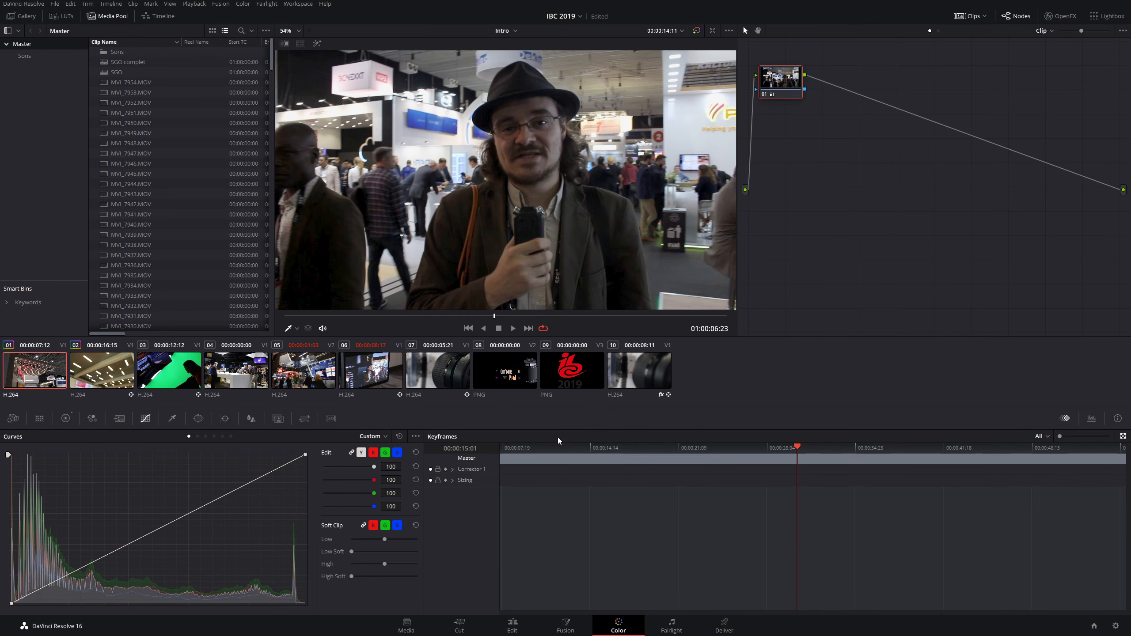
{"action": "left_click", "coordinate": [1094, 420]}
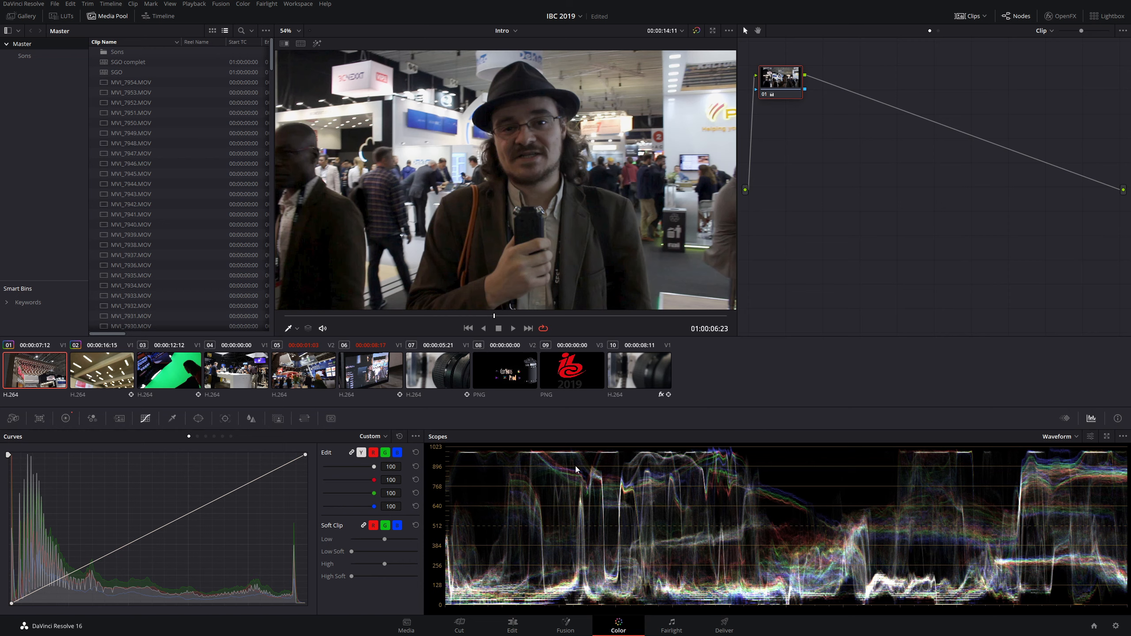
{"action": "left_click", "coordinate": [1063, 419]}
{"action": "left_click", "coordinate": [1123, 436]}
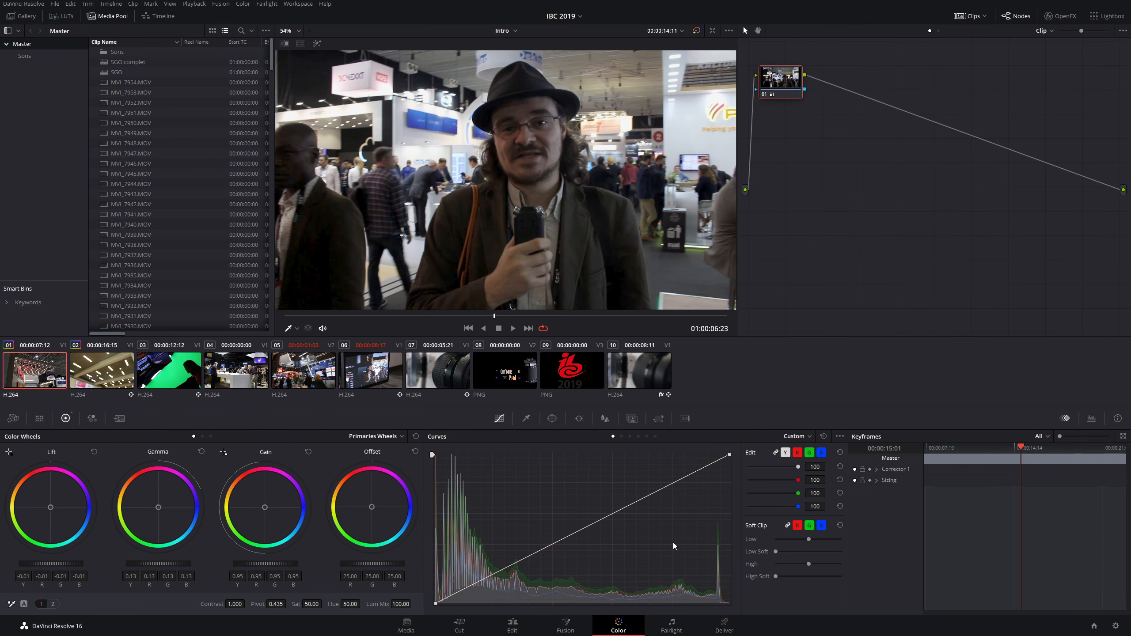
{"action": "left_click", "coordinate": [1091, 419]}
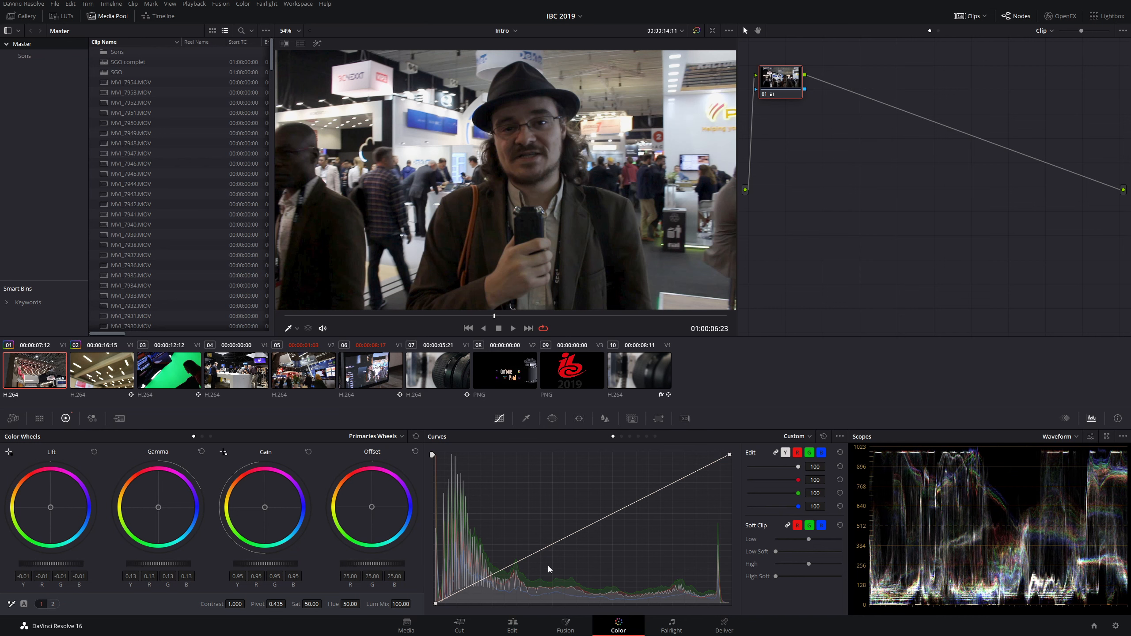
{"action": "left_click", "coordinate": [1065, 419]}
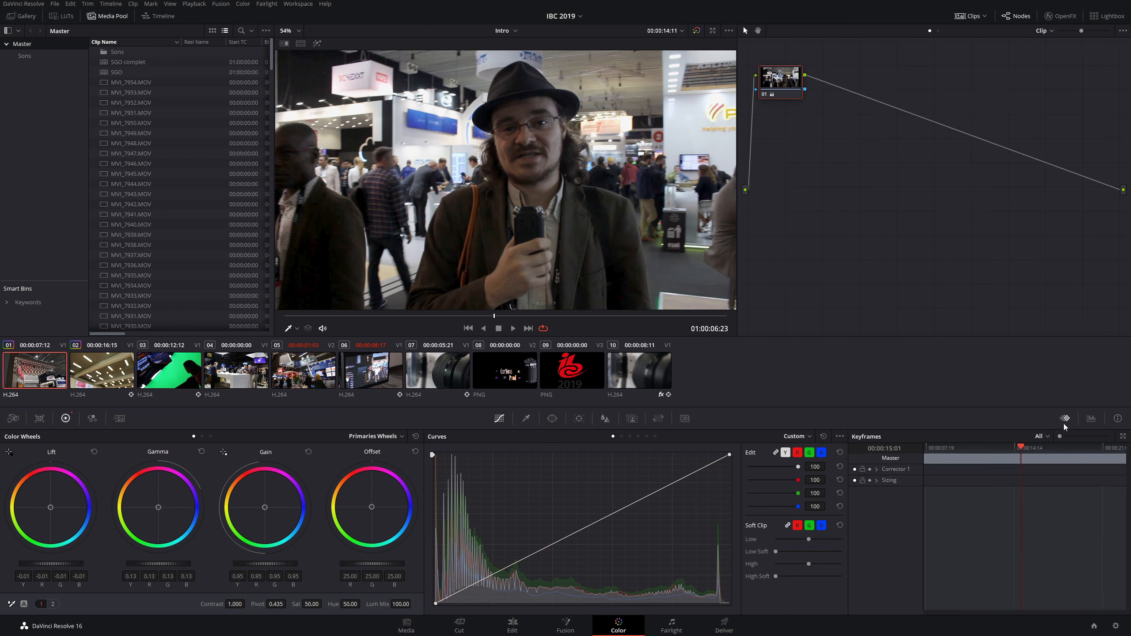
{"action": "left_click", "coordinate": [1123, 436]}
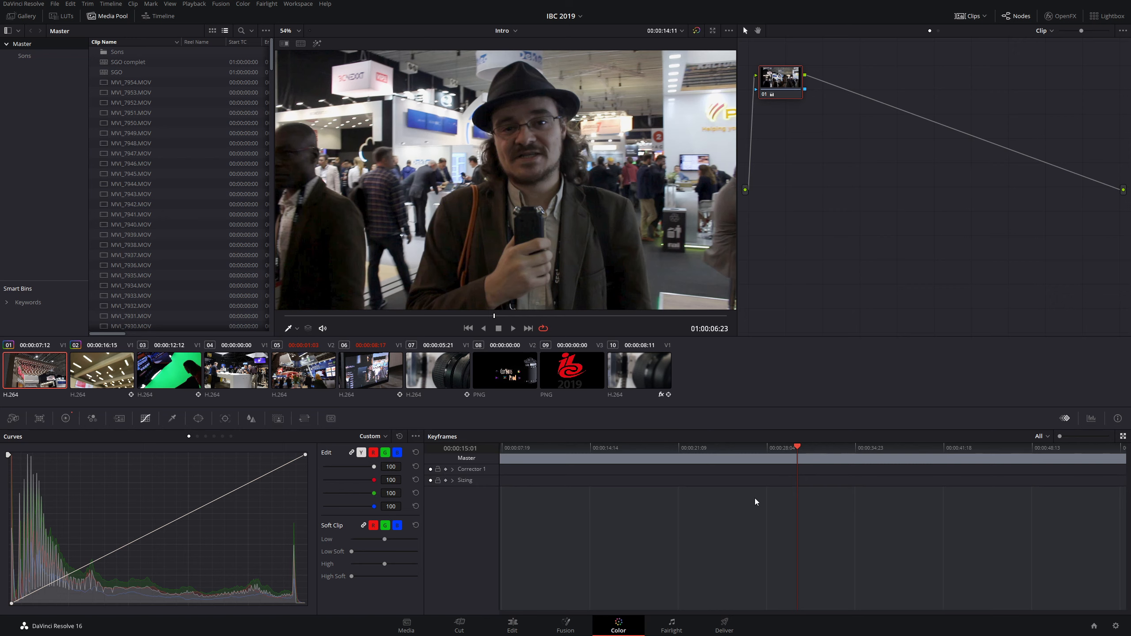
- Scrub through clip 01 on the keyframe timeline and park the playhead at 00:00:15:15
{"action": "left_click_drag", "start_coordinate": [796, 447], "coordinate": [666, 459]}
{"action": "mouse_move", "coordinate": [861, 459]}
{"action": "left_mouse_down"}
{"action": "mouse_move", "coordinate": [886, 455]}
{"action": "mouse_move", "coordinate": [733, 461]}
{"action": "mouse_move", "coordinate": [889, 460]}
{"action": "mouse_move", "coordinate": [846, 452]}
{"action": "left_mouse_up"}
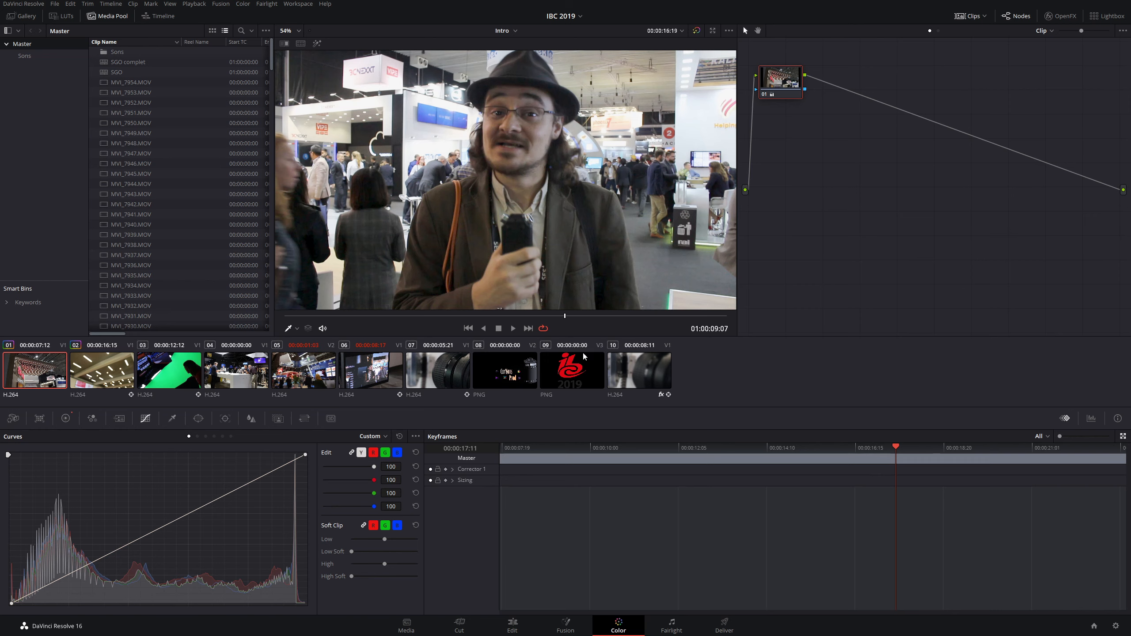
{"action": "left_click_drag", "start_coordinate": [513, 448], "coordinate": [821, 467]}
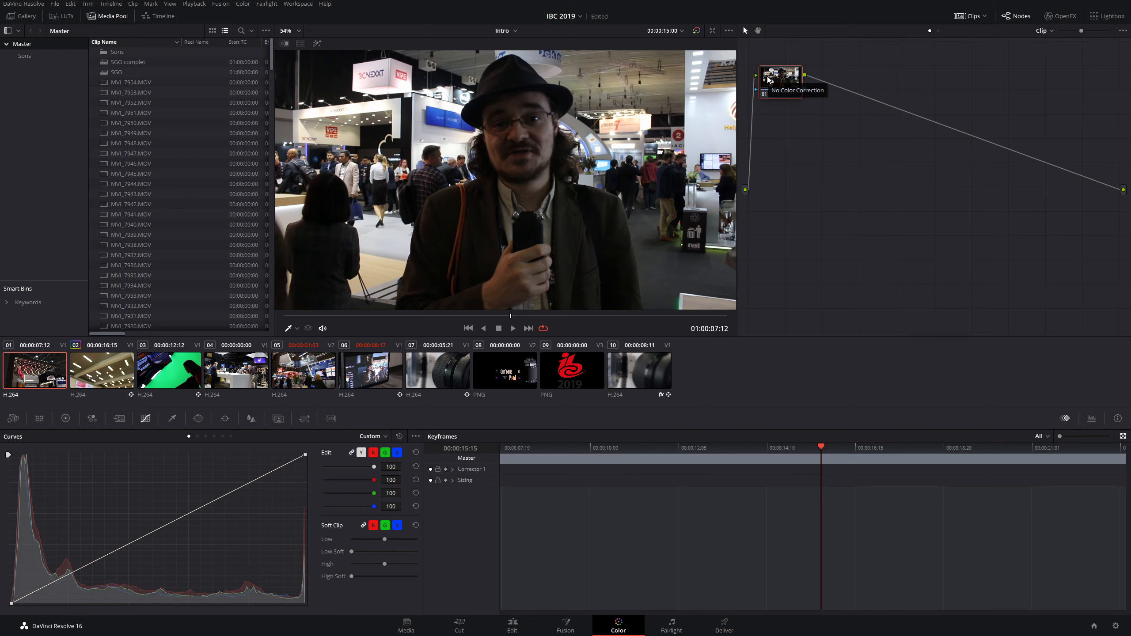
- Add a serial node after node 01, look through its Corrector 2 keyframe tracks, and move the new node farther from node 01
{"action": "key", "text": "alt+s"}
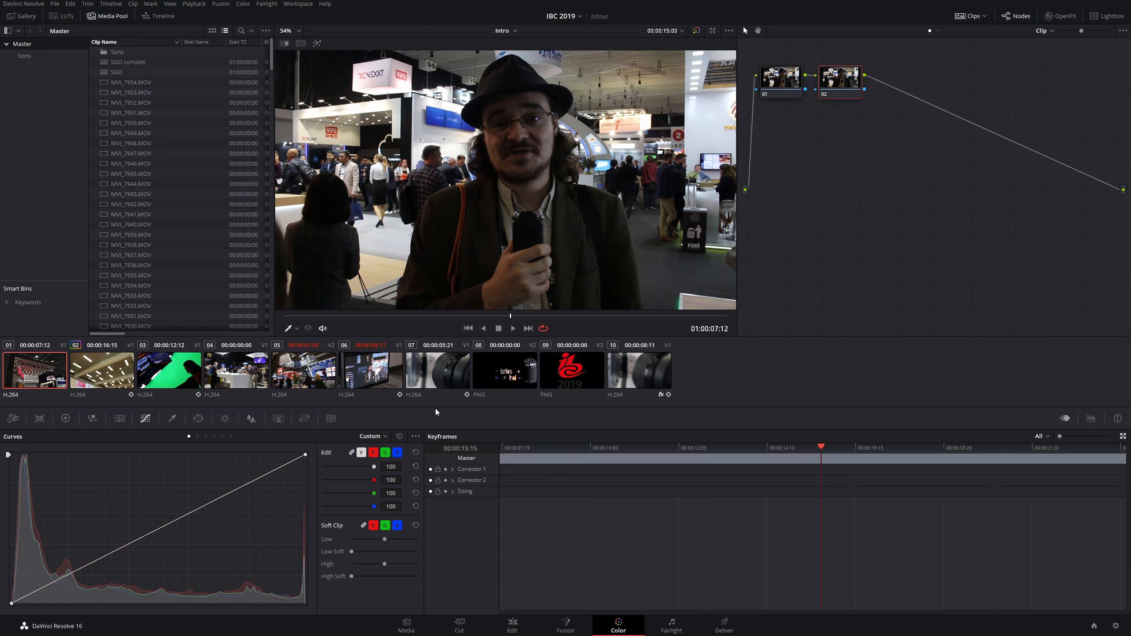
{"action": "left_click", "coordinate": [452, 480]}
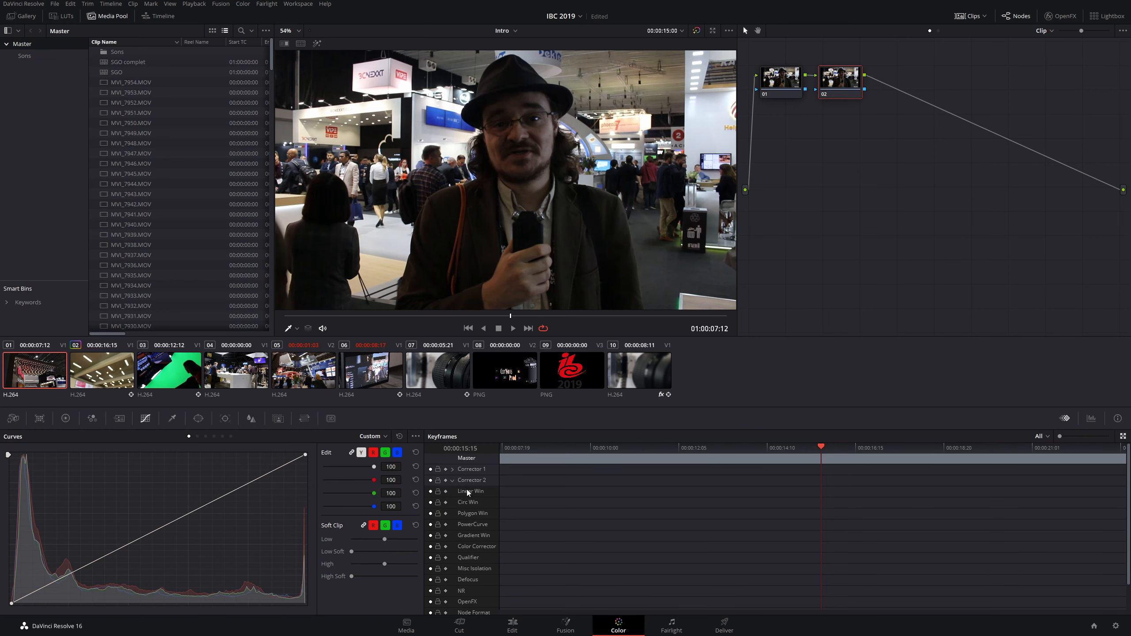
{"action": "left_click_drag", "start_coordinate": [839, 77], "coordinate": [870, 74]}
{"action": "left_click", "coordinate": [452, 480]}
- Move node 01 closer to node 02 and expand the Corrector 1 keyframe tracks to view its parameters
{"action": "left_click", "coordinate": [452, 468]}
{"action": "left_click", "coordinate": [483, 471]}
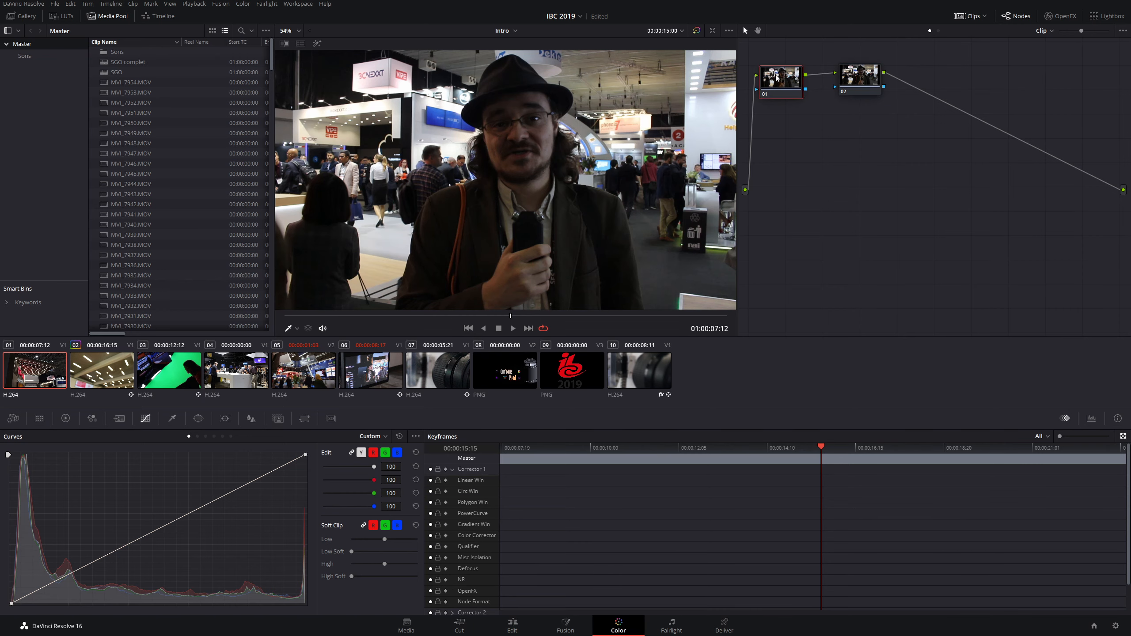
{"action": "mouse_move", "coordinate": [776, 84]}
{"action": "left_mouse_down"}
{"action": "mouse_move", "coordinate": [800, 88]}
{"action": "mouse_move", "coordinate": [758, 70]}
{"action": "mouse_move", "coordinate": [802, 124]}
{"action": "mouse_move", "coordinate": [784, 72]}
{"action": "mouse_move", "coordinate": [790, 89]}
{"action": "left_mouse_up"}
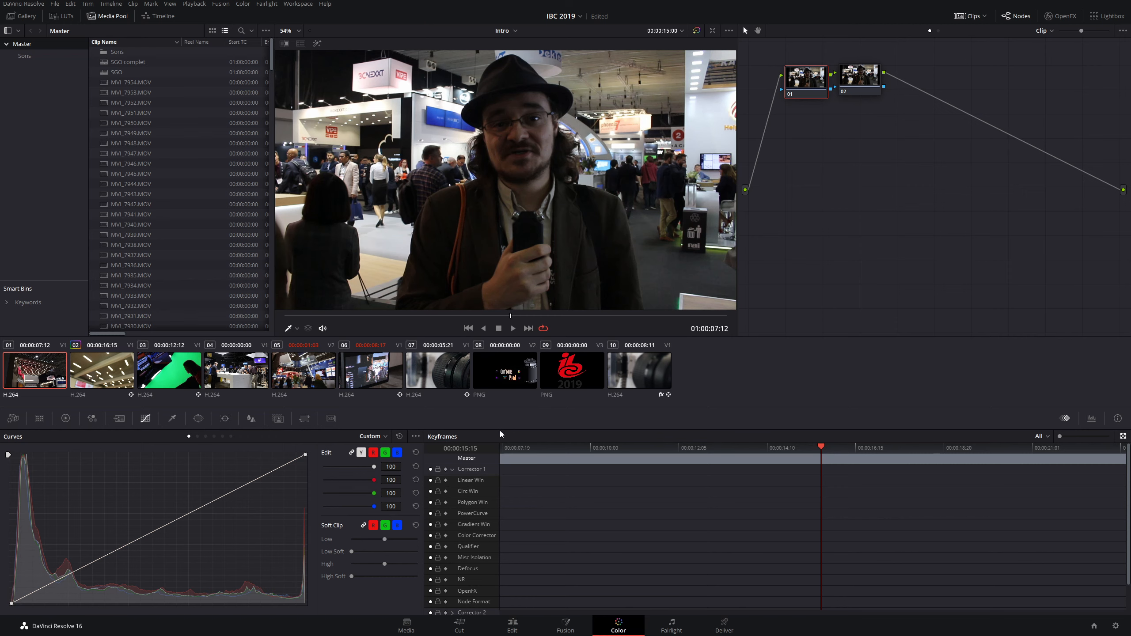
{"action": "left_click", "coordinate": [452, 469]}
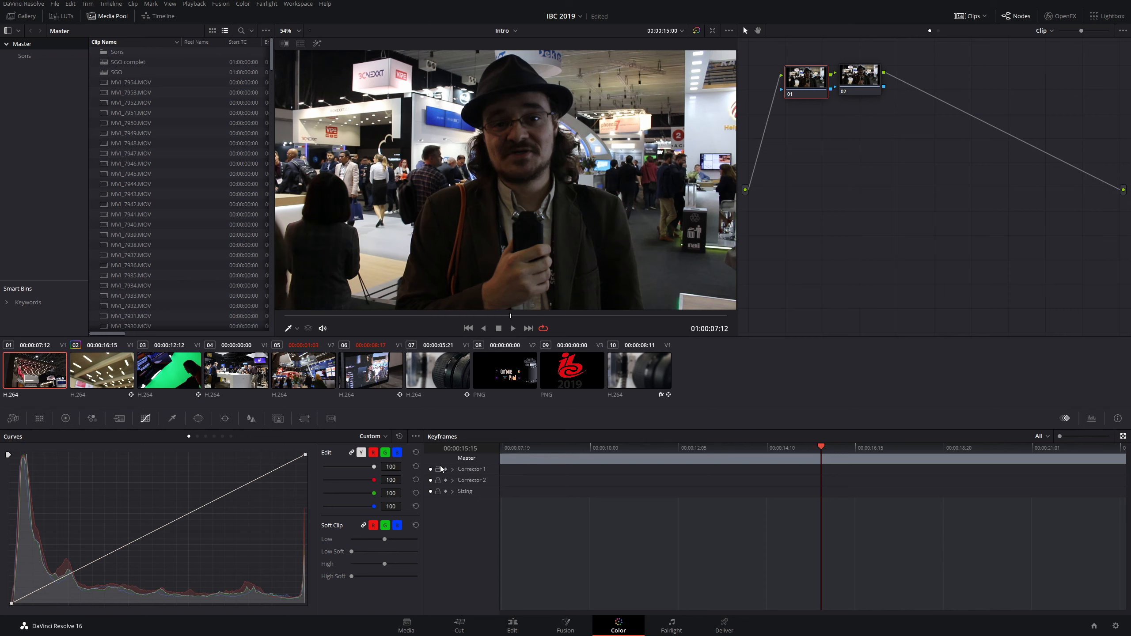
{"action": "left_click", "coordinate": [453, 469]}
{"action": "scroll", "coordinate": [465, 460], "scroll_direction": "down", "scroll_amount": 1}
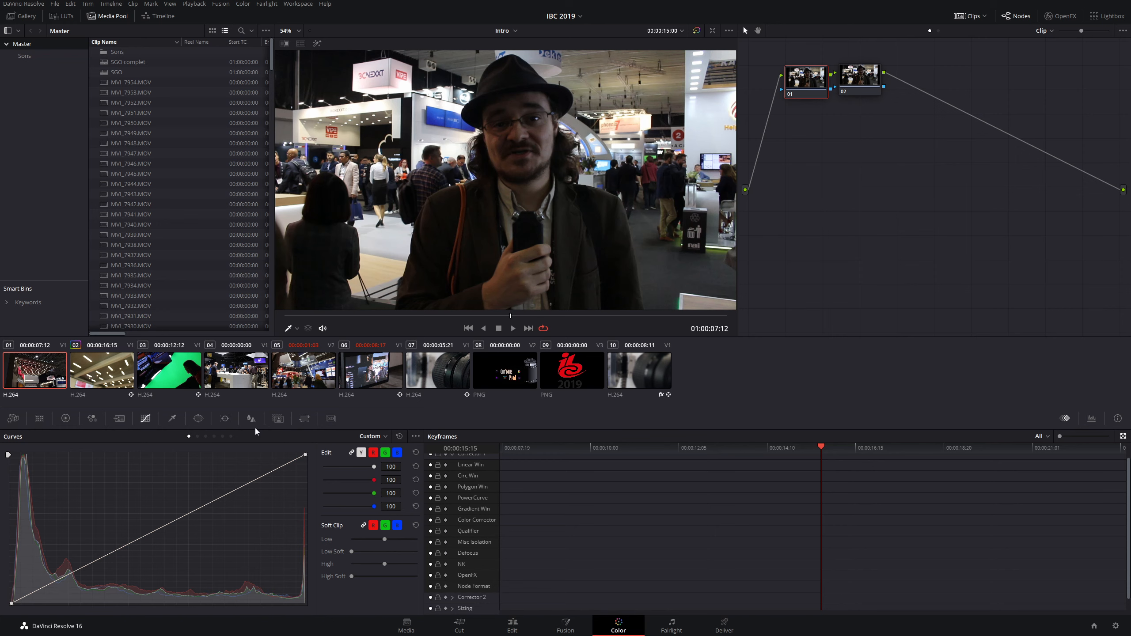
- View the Window palette and switch to the Primaries Wheels alongside the Corrector 1 keyframe tracks
{"action": "left_click", "coordinate": [193, 419]}
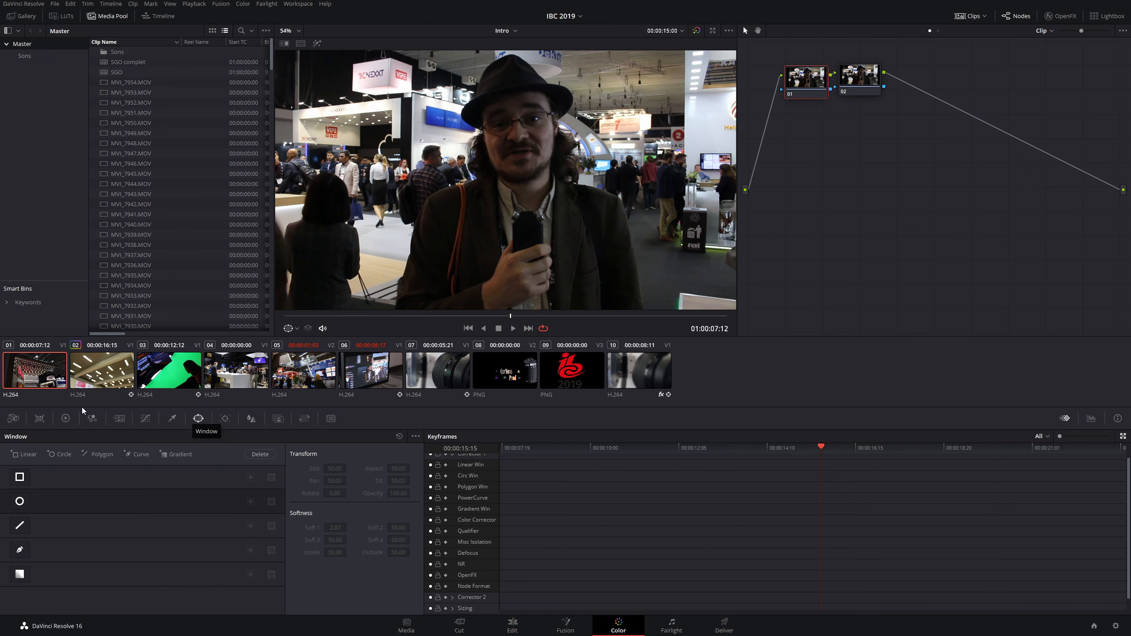
{"action": "left_click", "coordinate": [64, 418]}
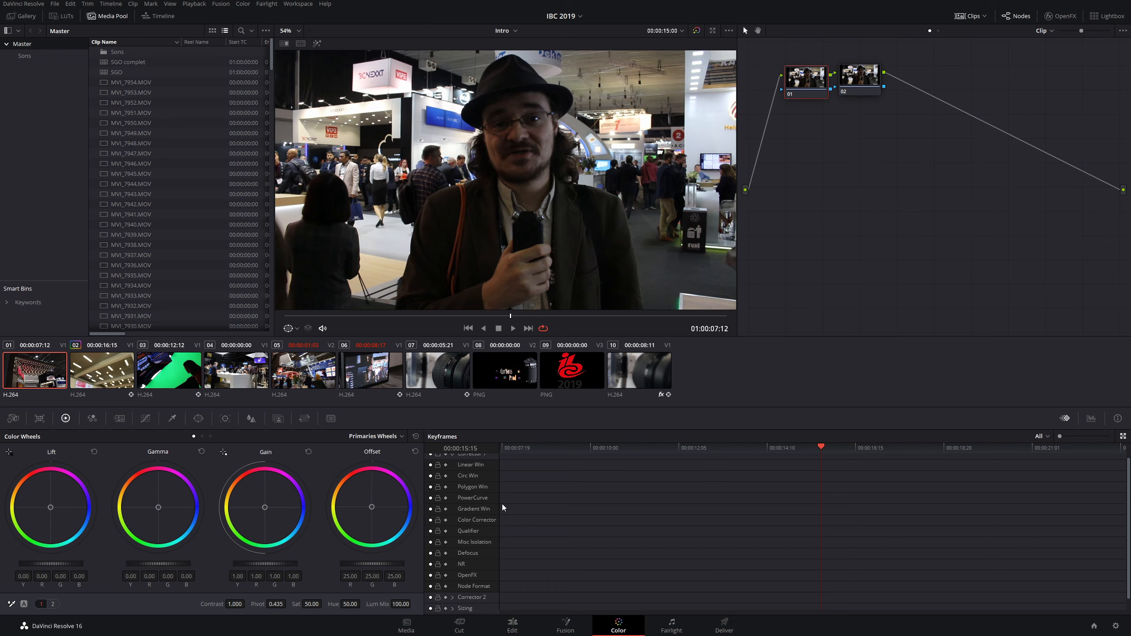
{"action": "scroll", "coordinate": [479, 512], "scroll_direction": "up", "scroll_amount": 1}
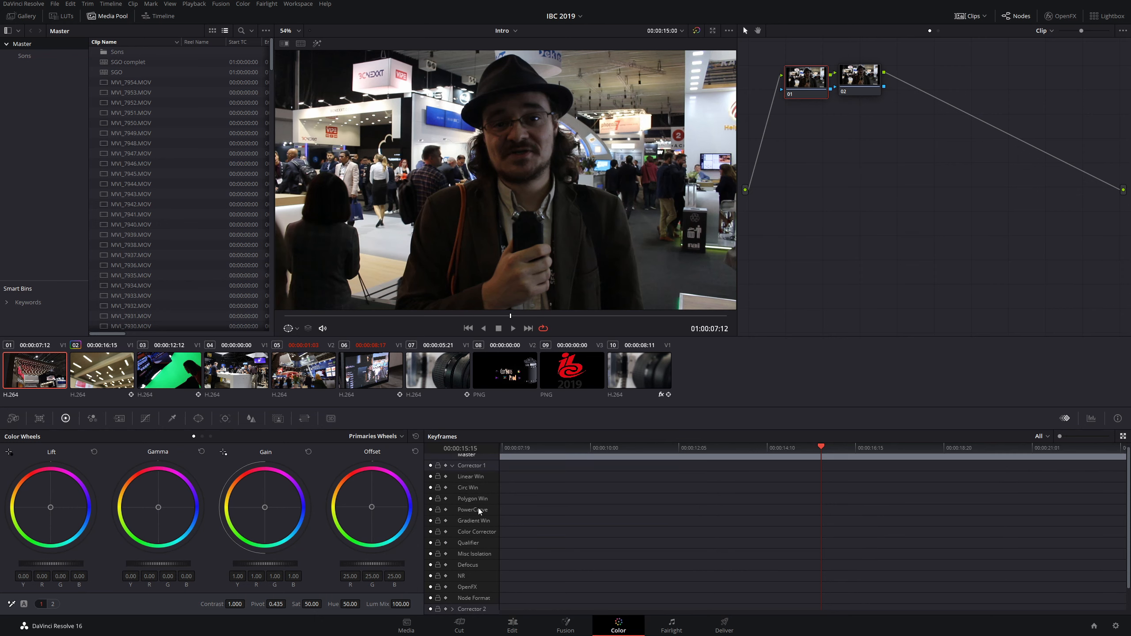
- Collapse the Corrector 1 keyframe tracks and look through the tracks under Sizing
{"action": "left_click", "coordinate": [453, 466]}
{"action": "left_click", "coordinate": [452, 491]}
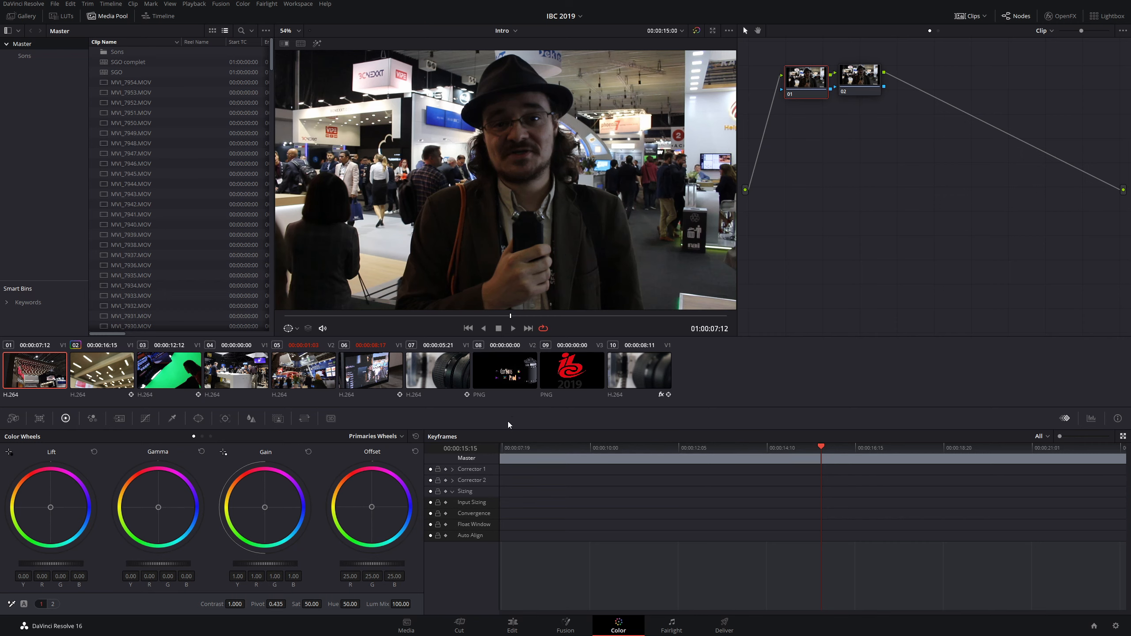
{"action": "left_click", "coordinate": [452, 493]}
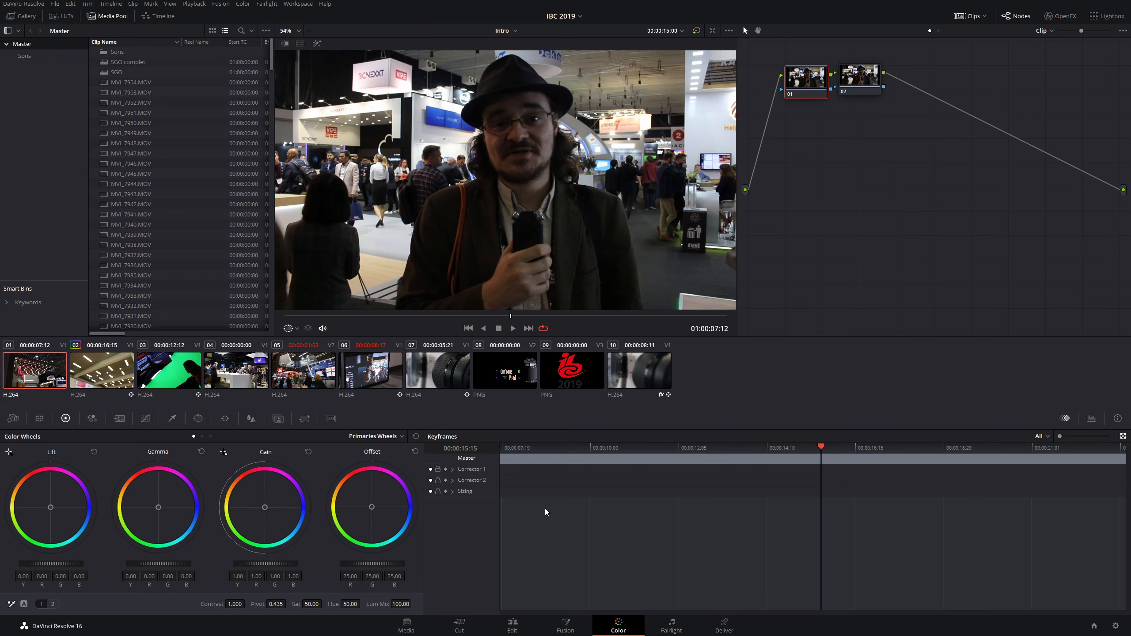
- Park the keyframe playhead at 00:00:17:21 and delete node 02 from the node graph
{"action": "left_click_drag", "start_coordinate": [822, 453], "coordinate": [914, 446]}
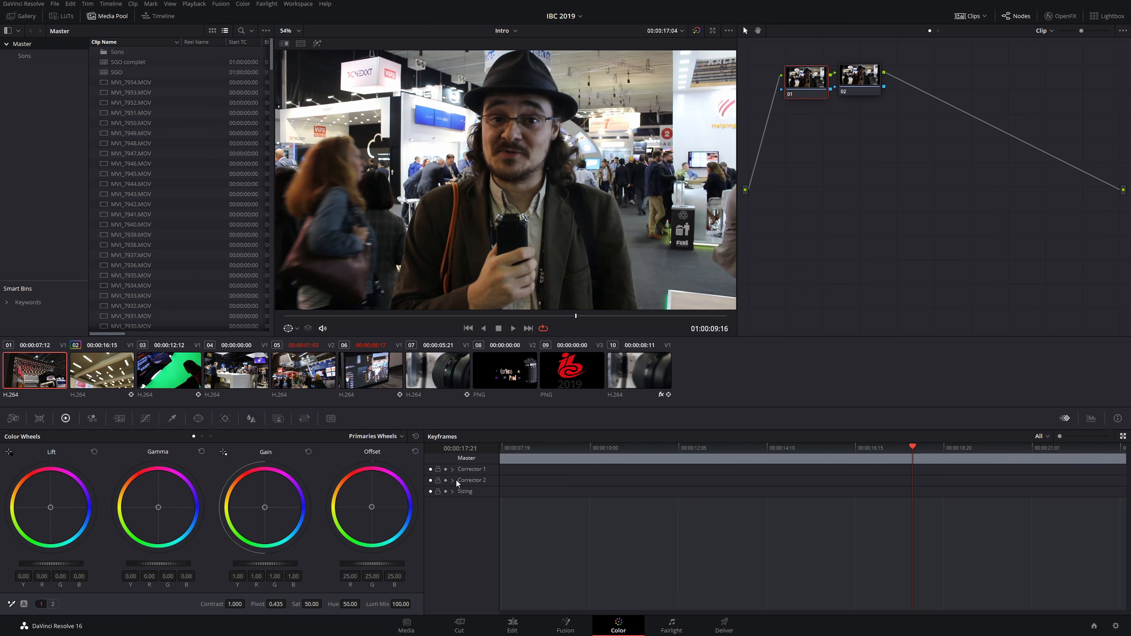
{"action": "left_click", "coordinate": [859, 81]}
{"action": "key", "text": "Delete"}
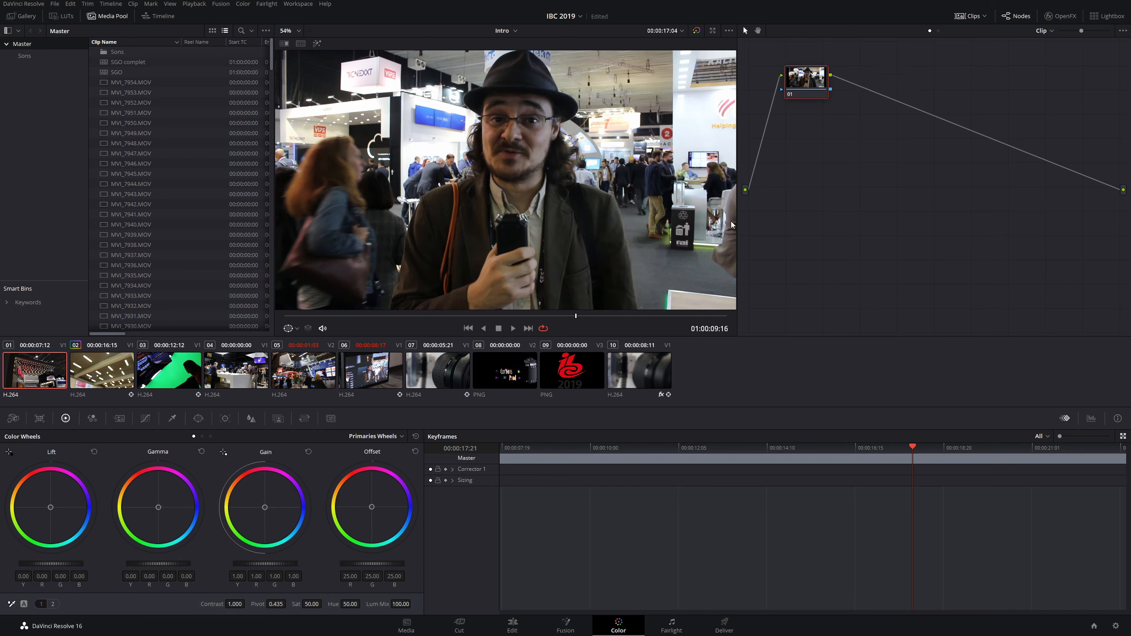
- Expand the Corrector 1 tracks and add a dynamic keyframe to the Color Corrector track at 00:00:17:21
{"action": "left_click", "coordinate": [452, 469]}
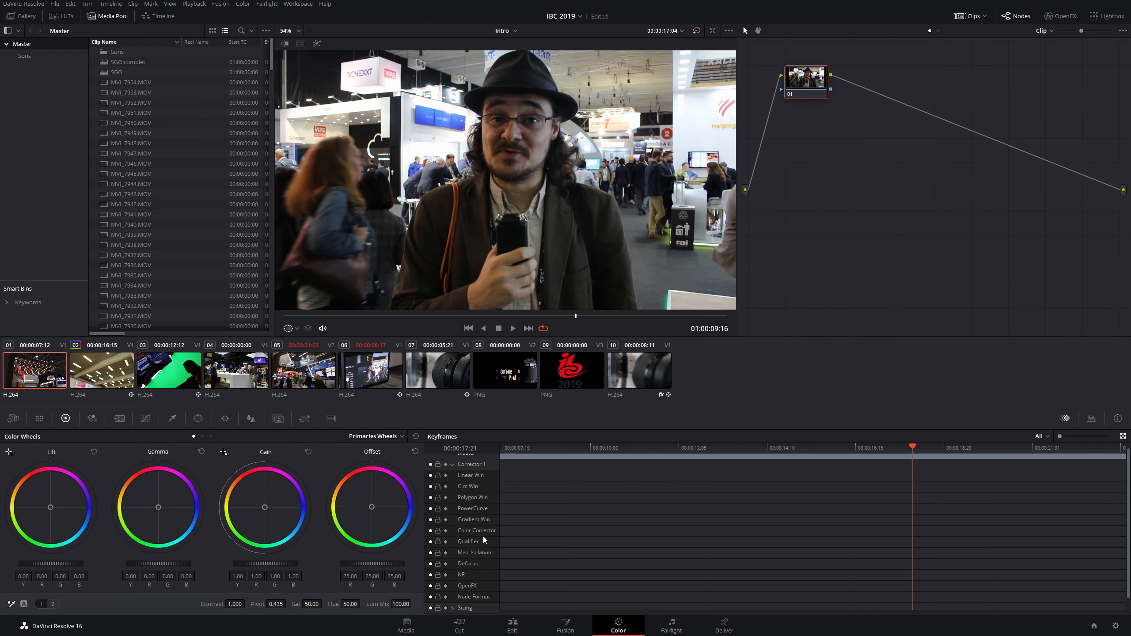
{"action": "right_click", "coordinate": [910, 531]}
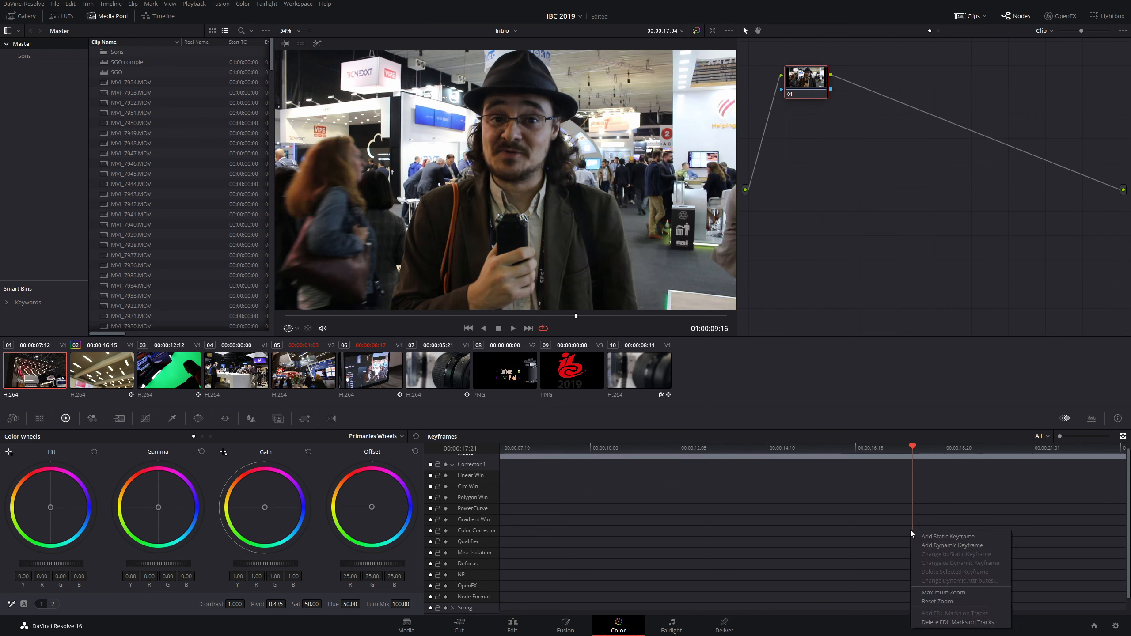
{"action": "left_click", "coordinate": [954, 548]}
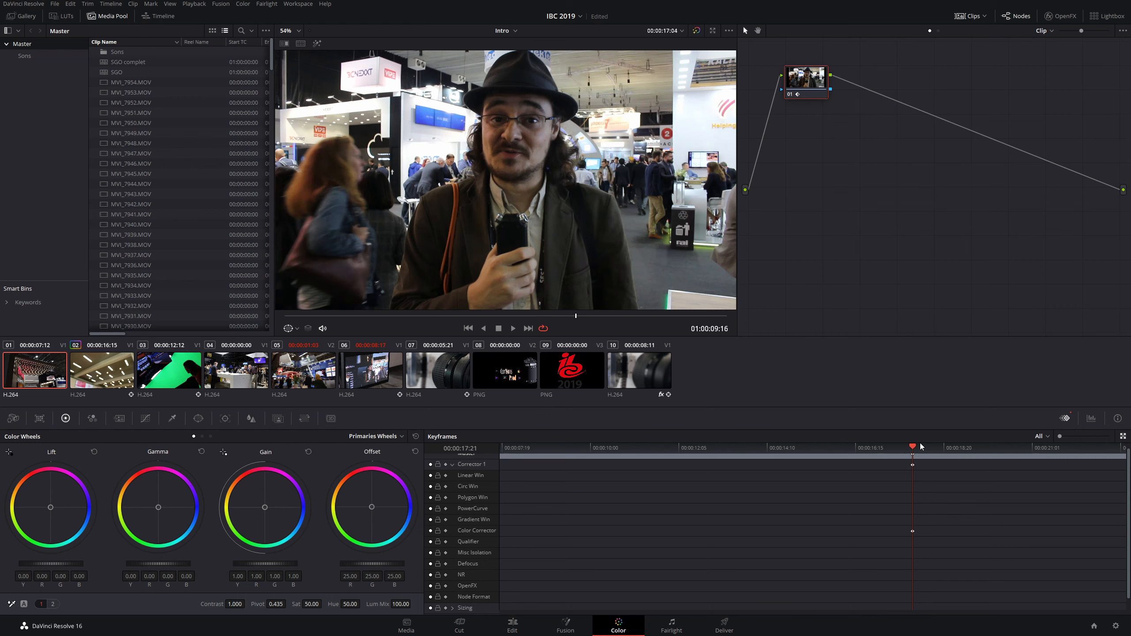
- Park the playhead on the dark part at 00:00:13:18 and turn on automatic keyframing for the Color Corrector track
{"action": "left_click_drag", "start_coordinate": [912, 448], "coordinate": [729, 449]}
{"action": "key", "text": "space"}
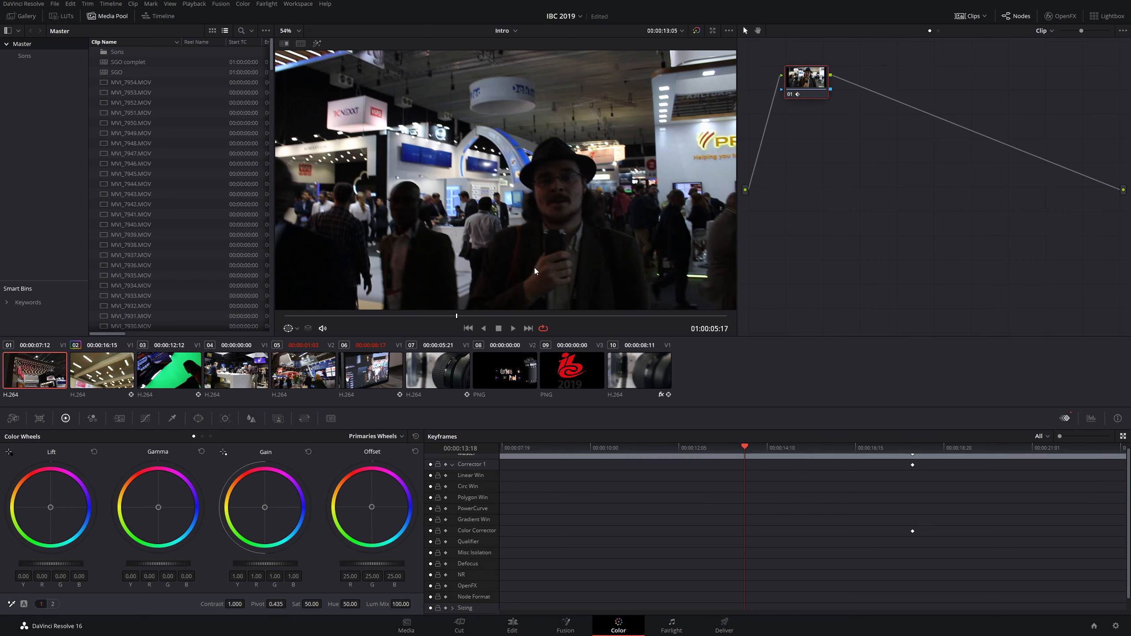
{"action": "right_click", "coordinate": [745, 535]}
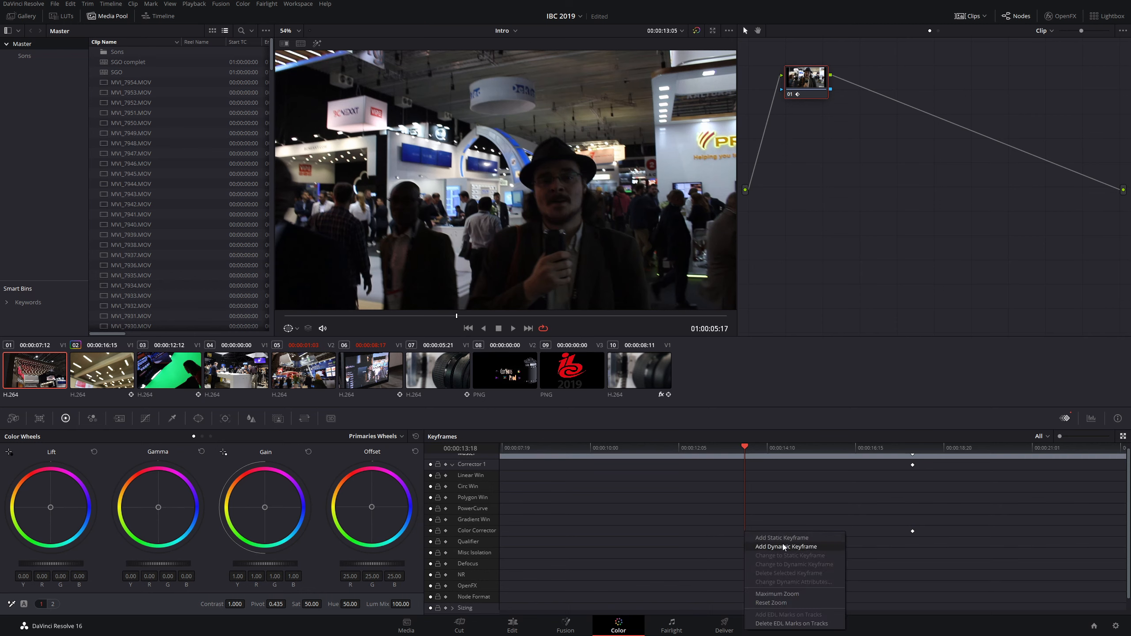
{"action": "left_click", "coordinate": [710, 532]}
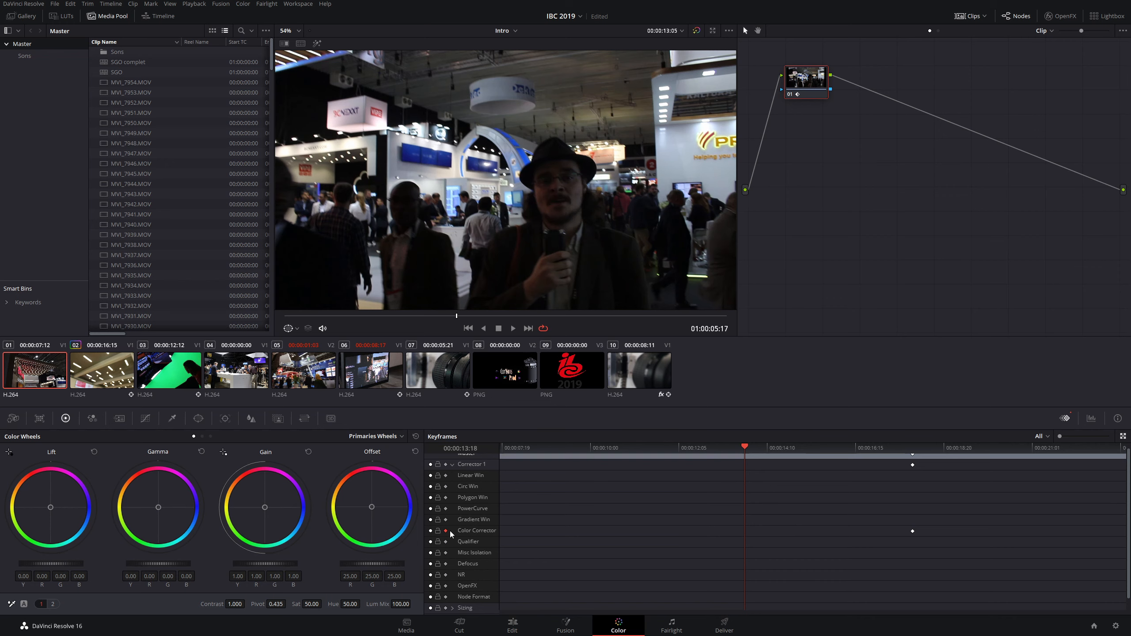
- Save the project and brighten the dark frame with Lift -0.01, Gamma 0.11 and Gain 1.02
{"action": "key", "text": "ctrl+s"}
{"action": "left_click_drag", "start_coordinate": [158, 564], "coordinate": [162, 564]}
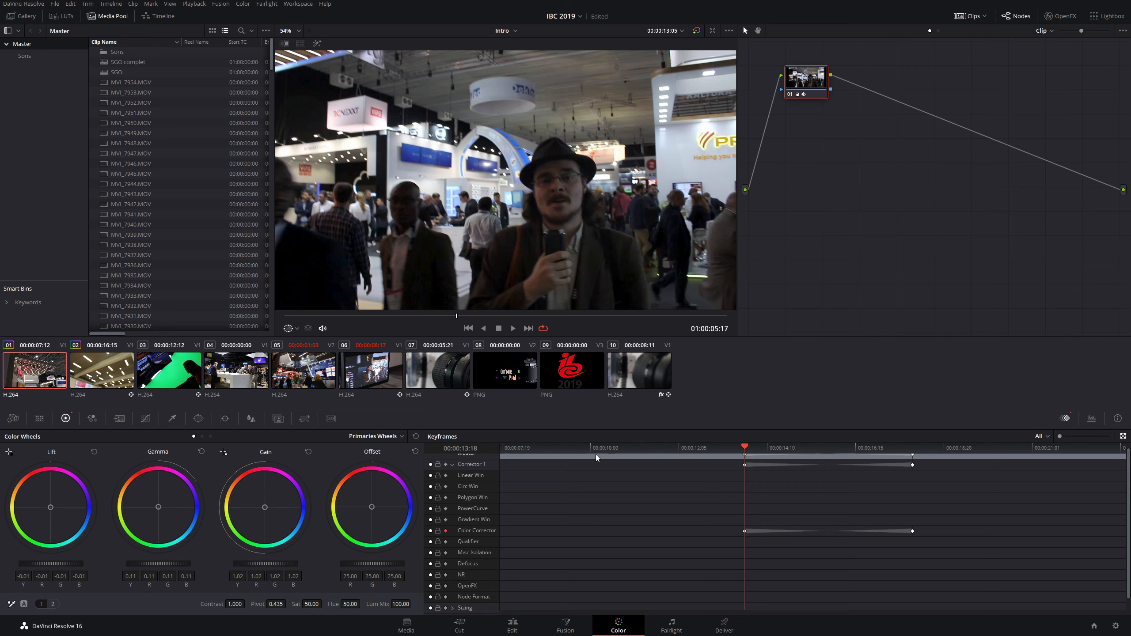
- Scrub and play the clip across the two Color Corrector keyframes to examine the exposure transition
{"action": "mouse_move", "coordinate": [735, 445]}
{"action": "left_mouse_down"}
{"action": "mouse_move", "coordinate": [609, 446]}
{"action": "mouse_move", "coordinate": [748, 443]}
{"action": "mouse_move", "coordinate": [724, 446]}
{"action": "left_mouse_up"}
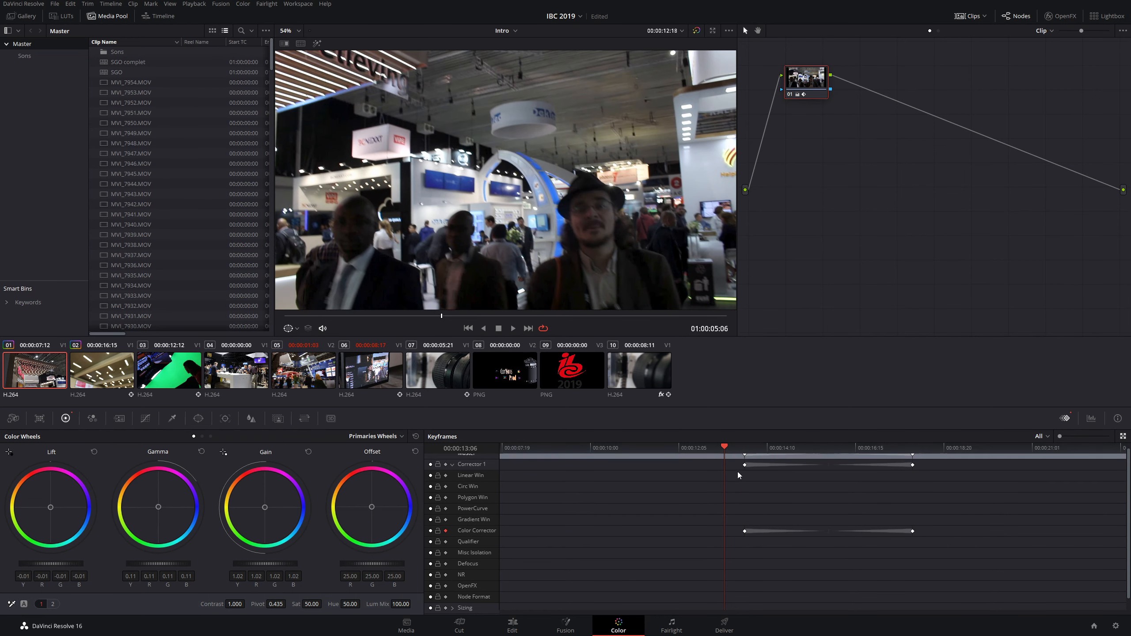
{"action": "mouse_move", "coordinate": [943, 446]}
{"action": "left_mouse_down"}
{"action": "mouse_move", "coordinate": [924, 445]}
{"action": "mouse_move", "coordinate": [940, 444]}
{"action": "left_mouse_up"}
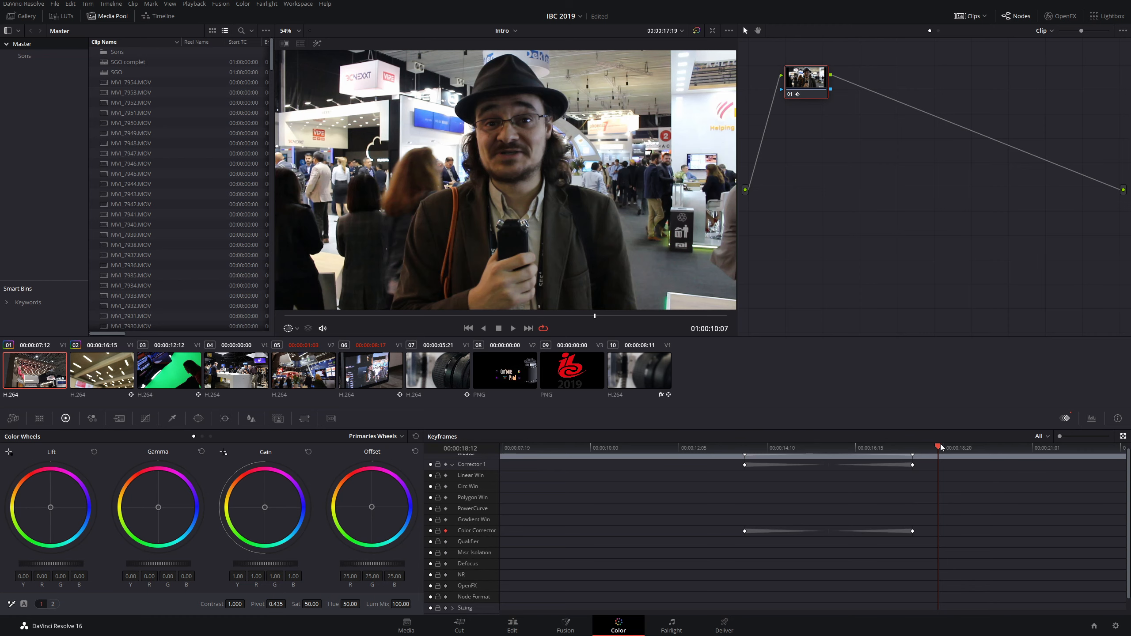
{"action": "left_click_drag", "start_coordinate": [940, 444], "coordinate": [682, 447]}
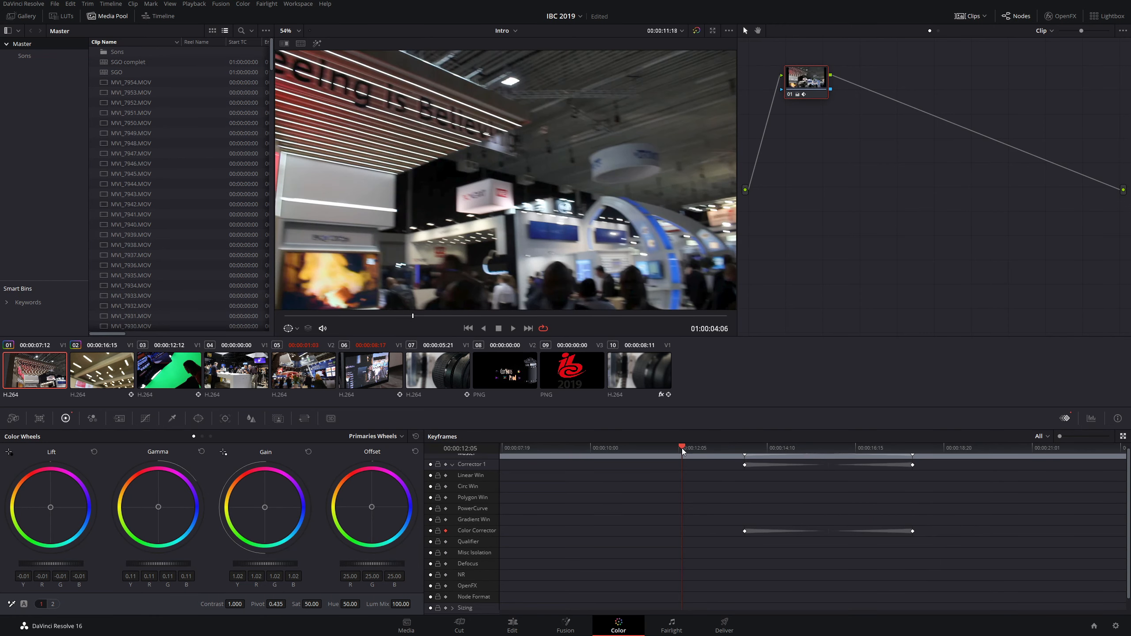
{"action": "key", "text": "space"}
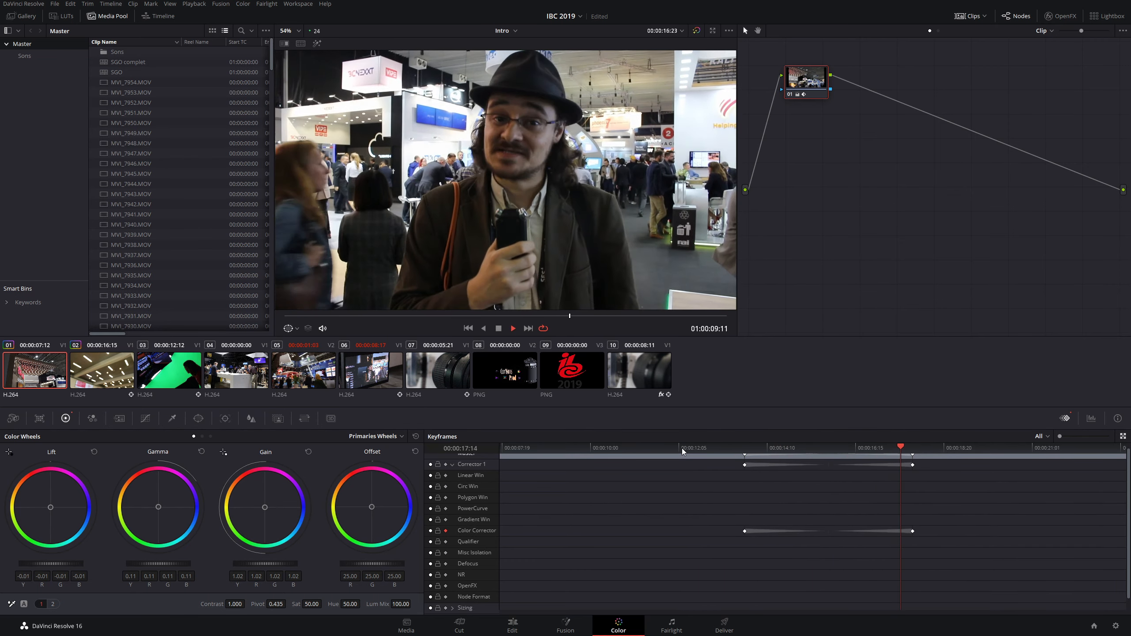
{"action": "key", "text": "space"}
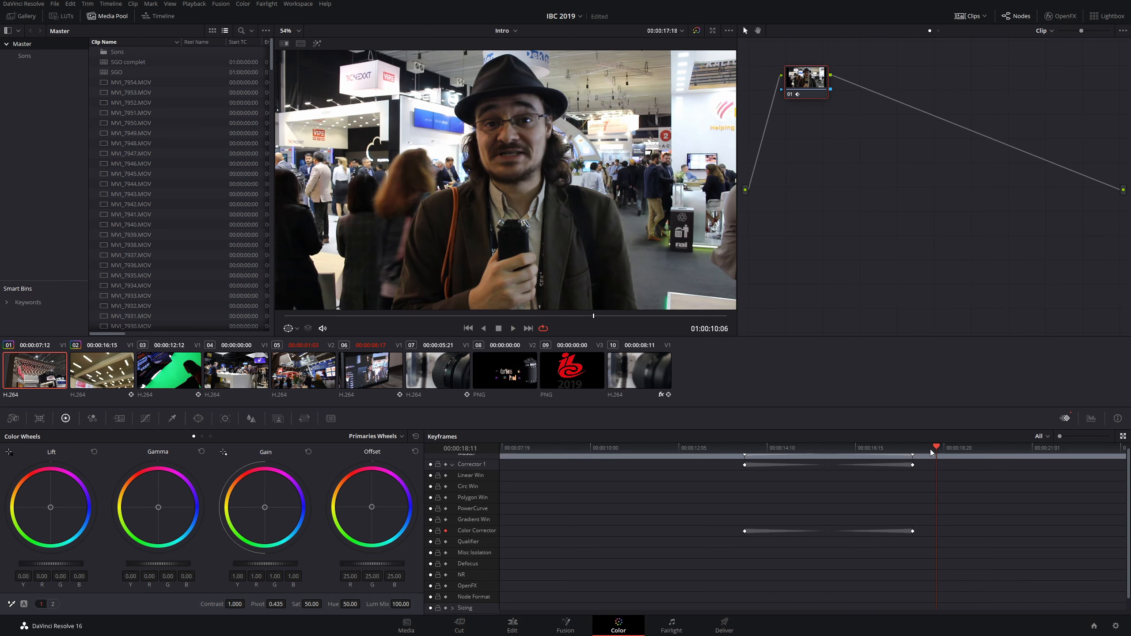
{"action": "left_click_drag", "start_coordinate": [934, 447], "coordinate": [687, 447]}
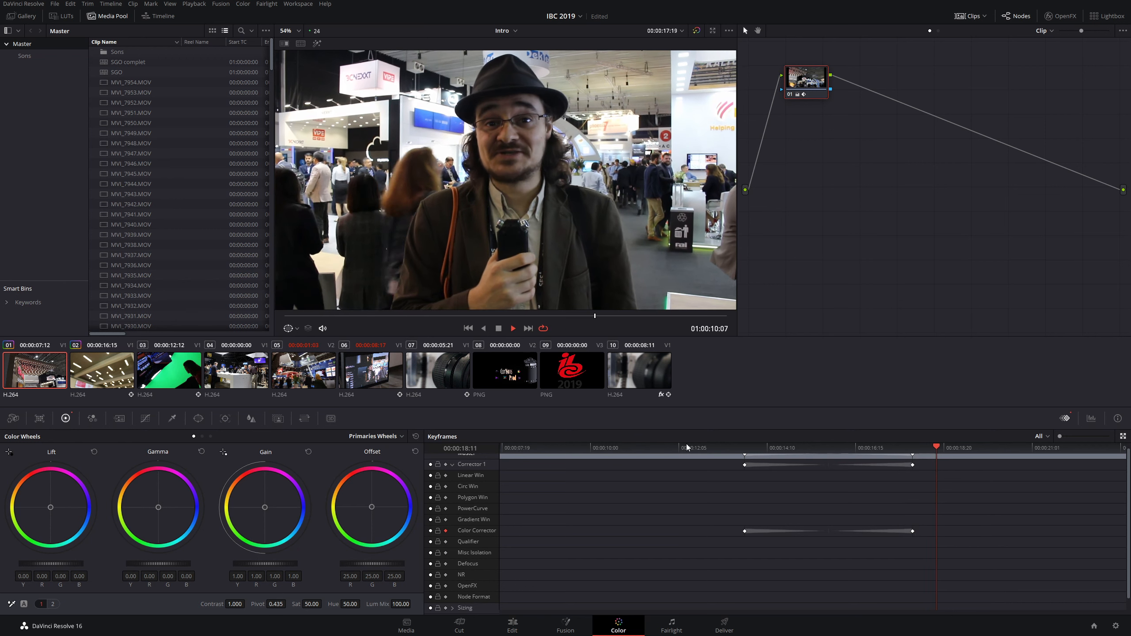
{"action": "key", "text": "space"}
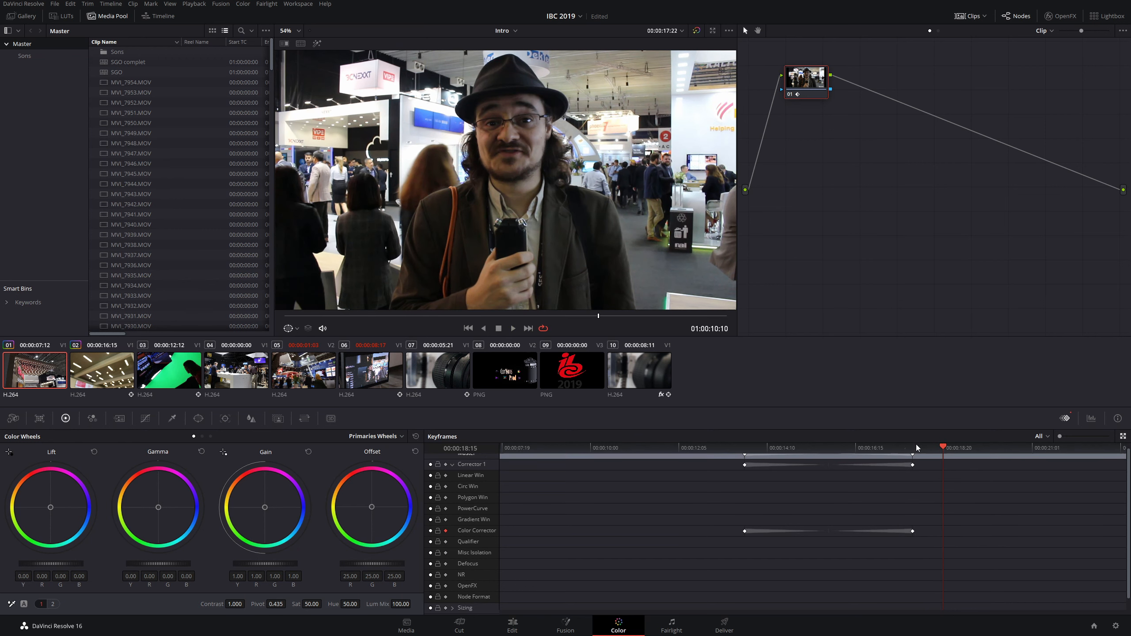
{"action": "left_click_drag", "start_coordinate": [931, 448], "coordinate": [796, 468]}
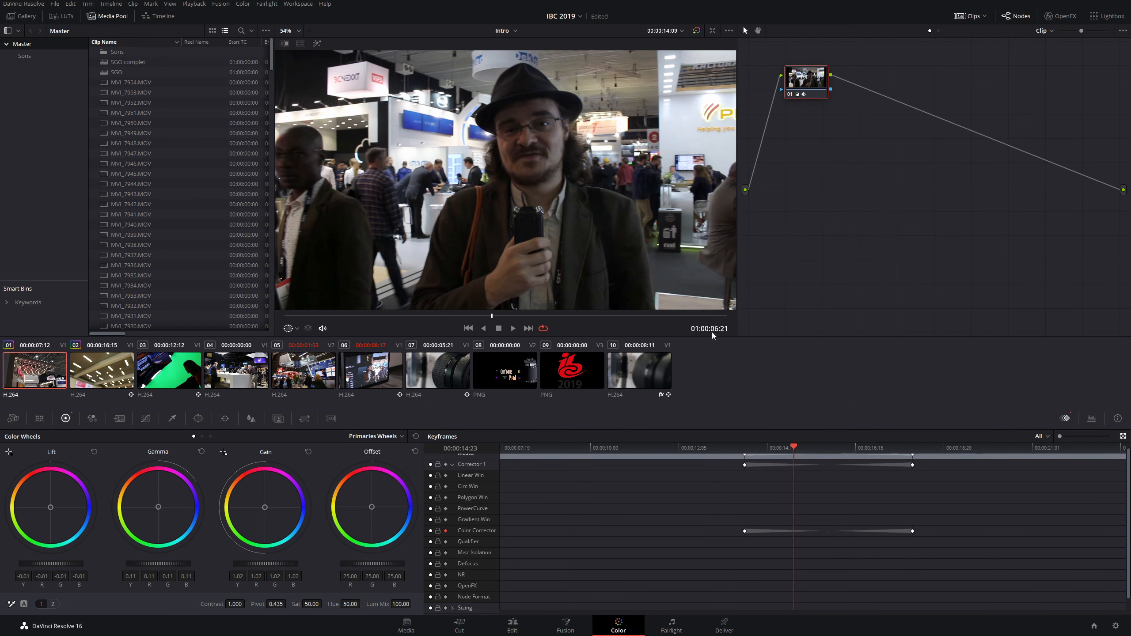
- Save the project and change the Color Corrector keyframe at 00:00:17:21 to a static keyframe
{"action": "key", "text": "ctrl+s"}
{"action": "left_click_drag", "start_coordinate": [793, 447], "coordinate": [897, 450]}
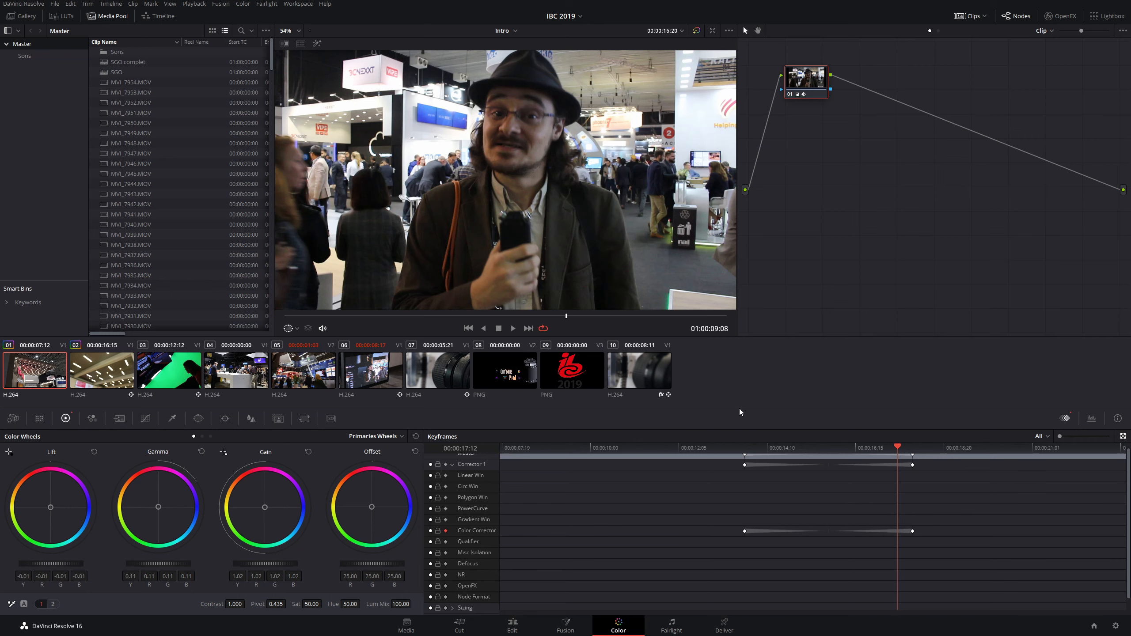
{"action": "left_click", "coordinate": [912, 447]}
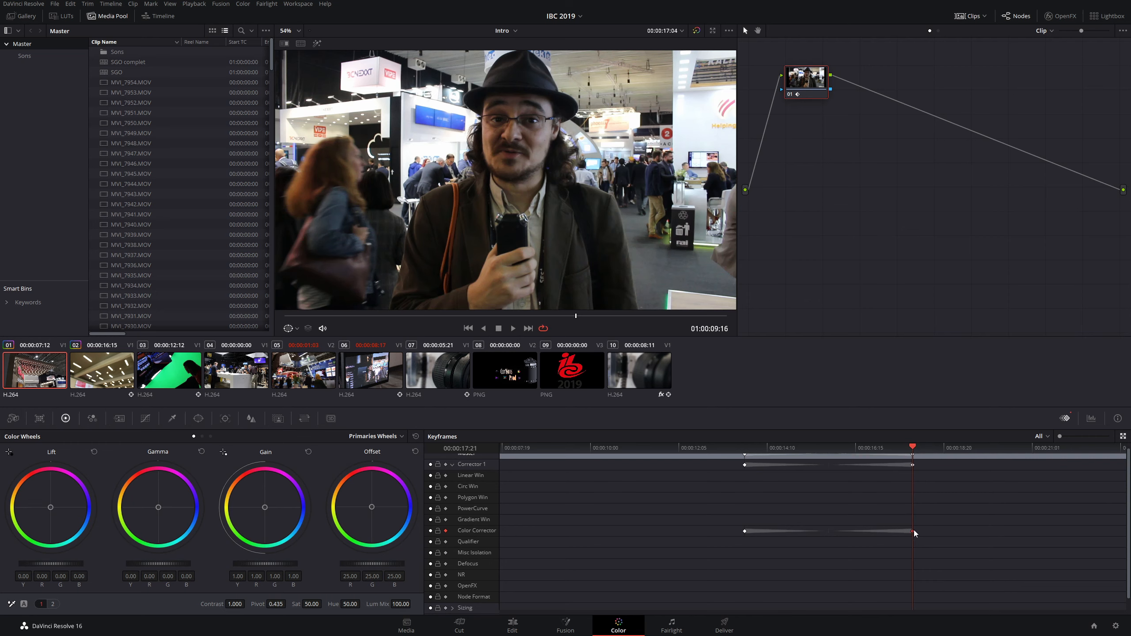
{"action": "right_click", "coordinate": [911, 531]}
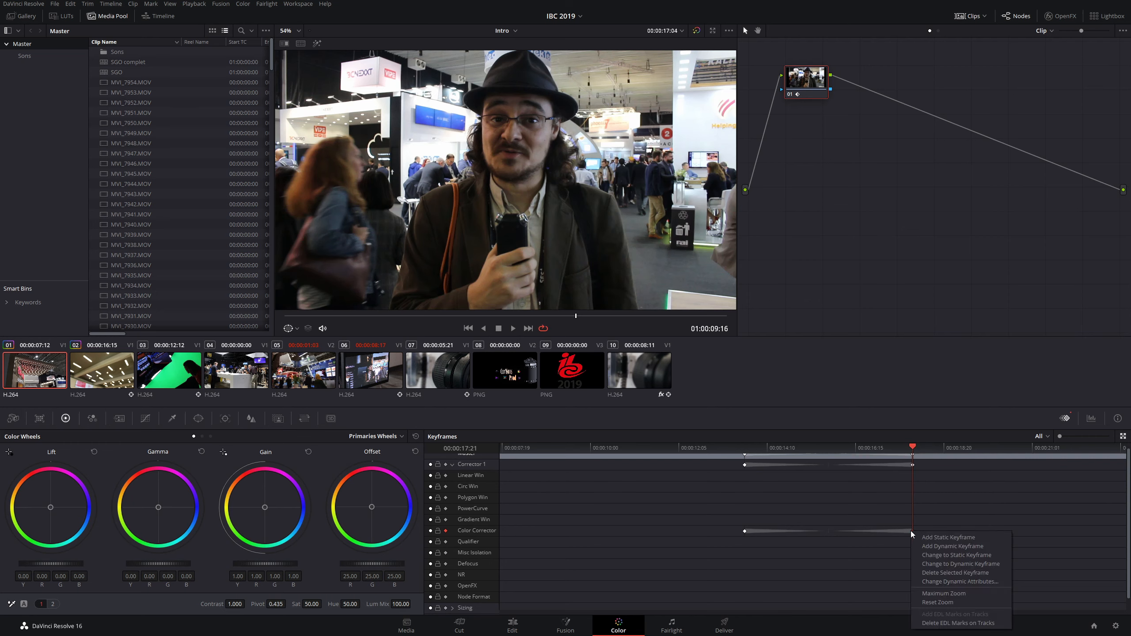
{"action": "left_click", "coordinate": [949, 555]}
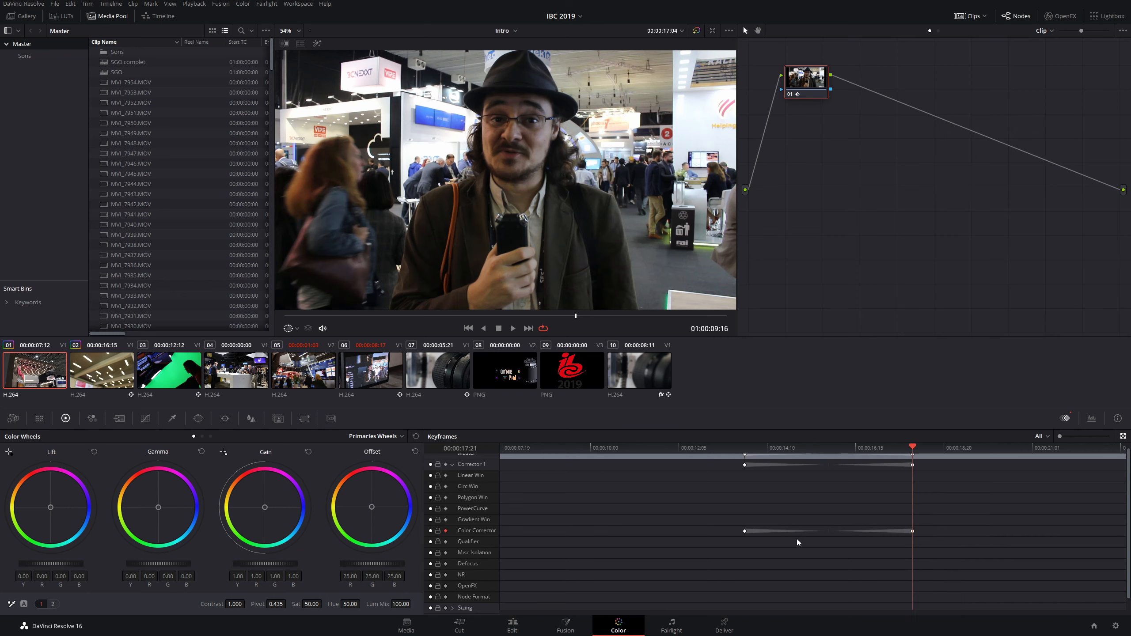
- Play the clip from 00:00:13:02 past both keyframes, and change the Color Corrector keyframe at 00:00:13:18 to static
{"action": "left_click", "coordinate": [718, 446]}
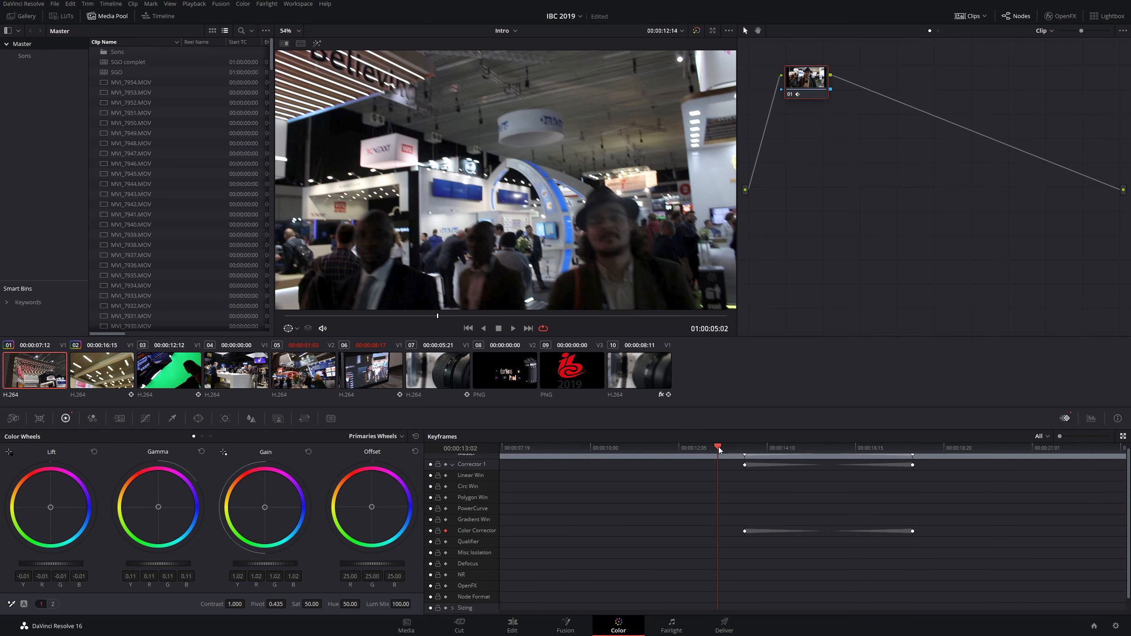
{"action": "key", "text": "space"}
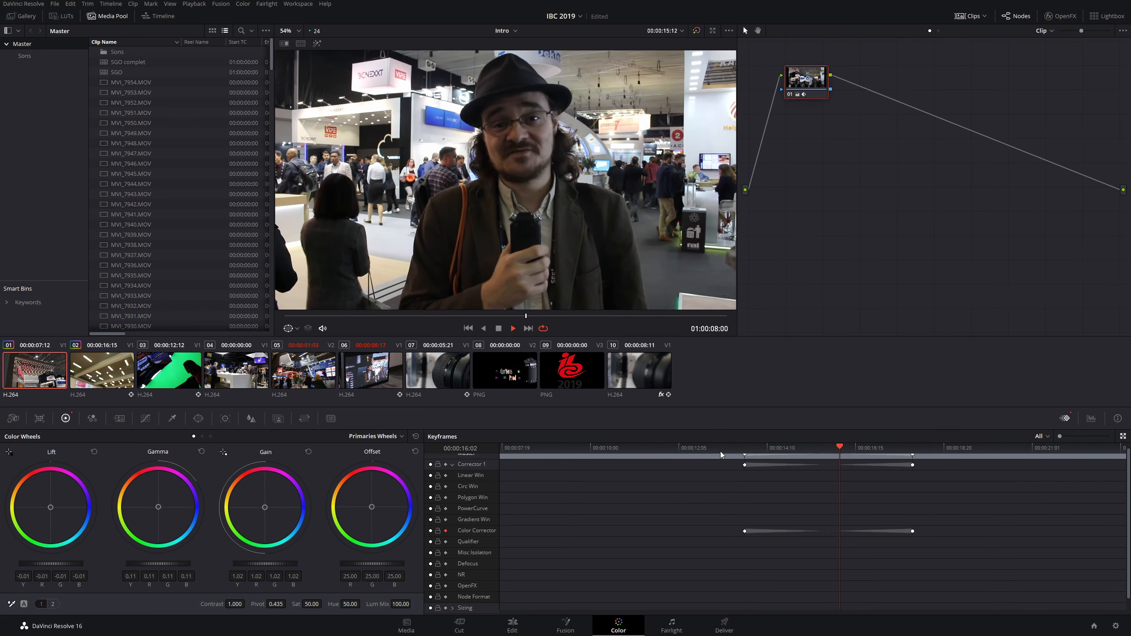
{"action": "key", "text": "space"}
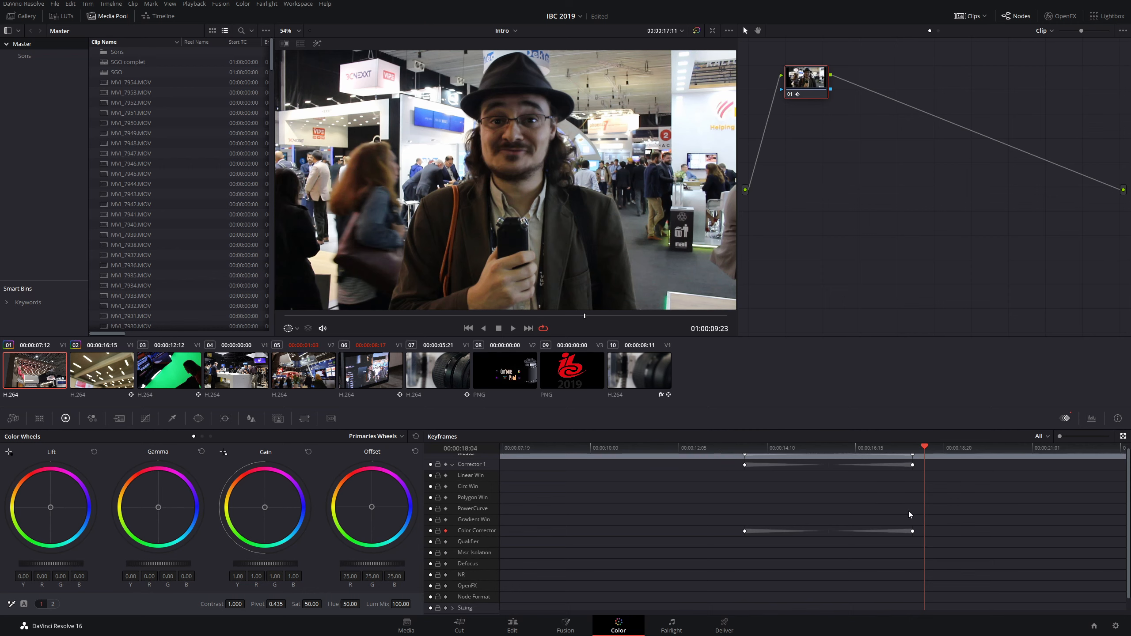
{"action": "right_click", "coordinate": [745, 533]}
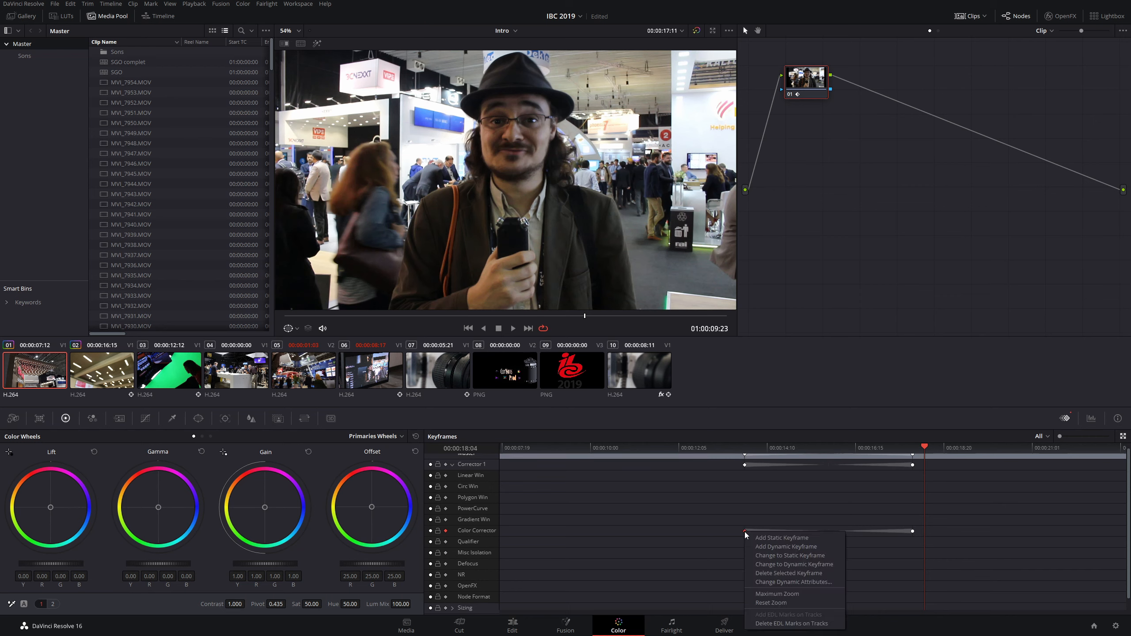
{"action": "left_click", "coordinate": [797, 556]}
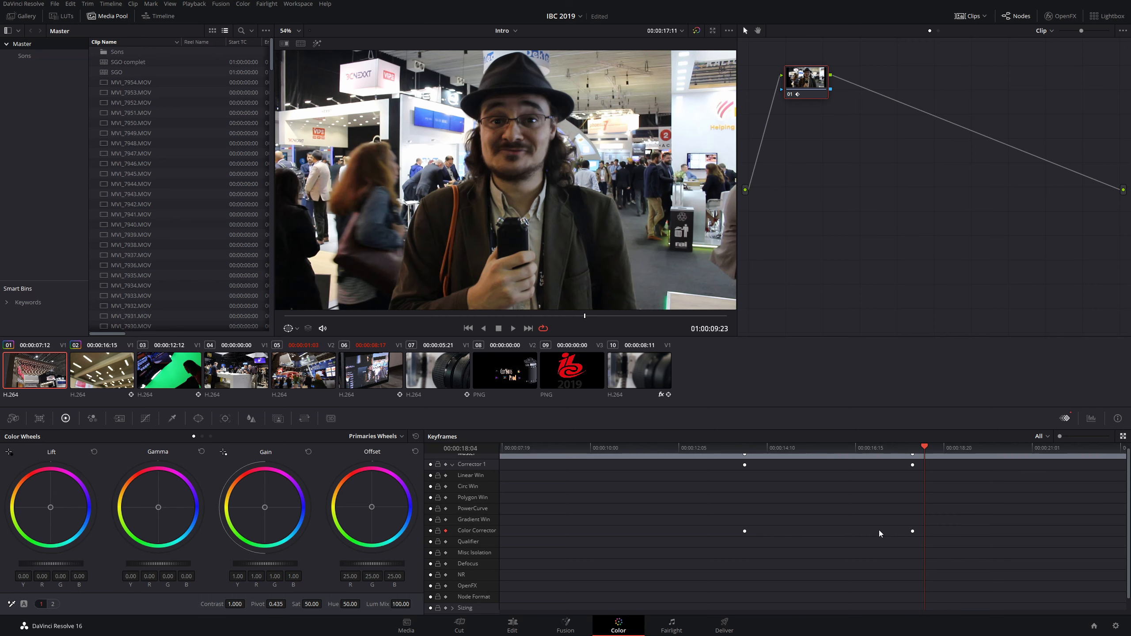
- Play and scrub the clip from 00:00:13:18 past 00:00:17:21 to examine how the exposure changes between the two static keyframes
{"action": "left_click_drag", "start_coordinate": [742, 451], "coordinate": [750, 450]}
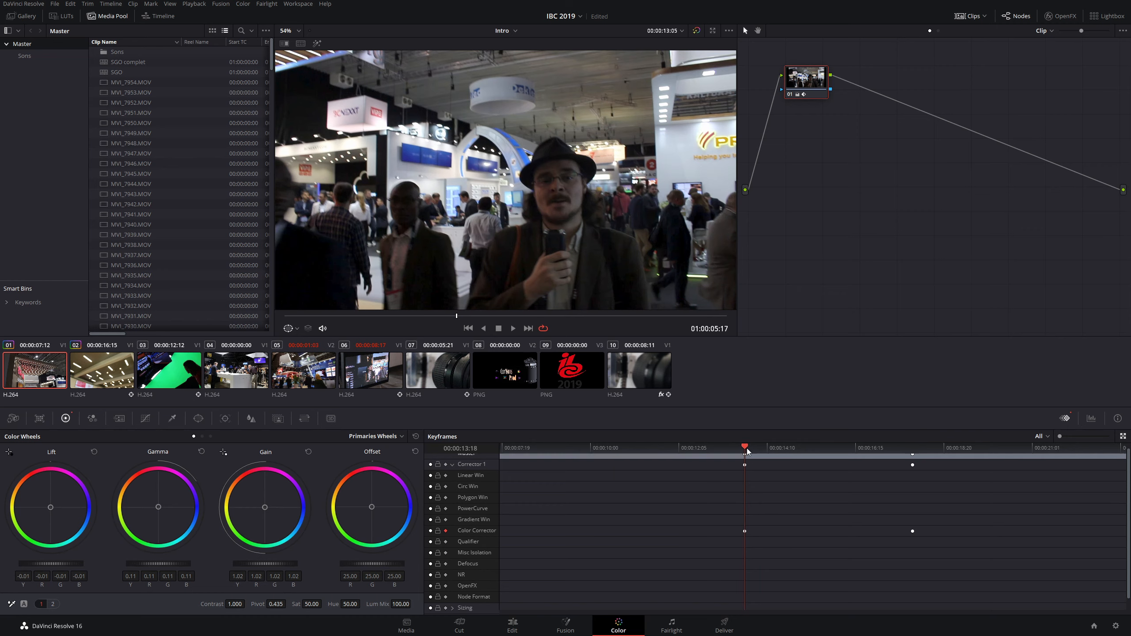
{"action": "key", "text": "space"}
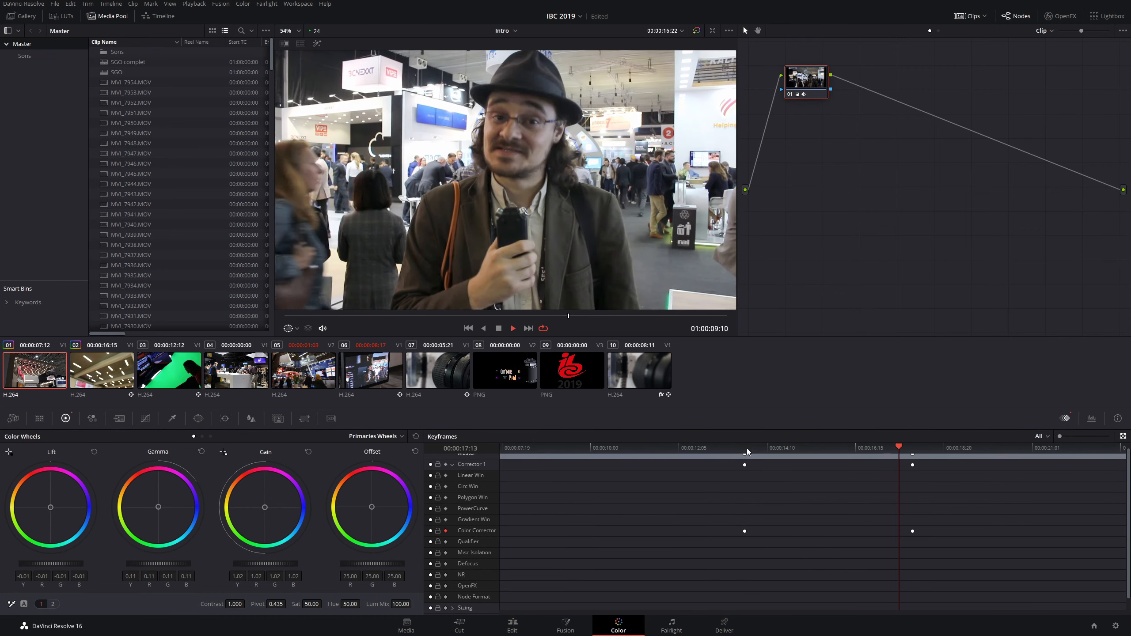
{"action": "key", "text": "space"}
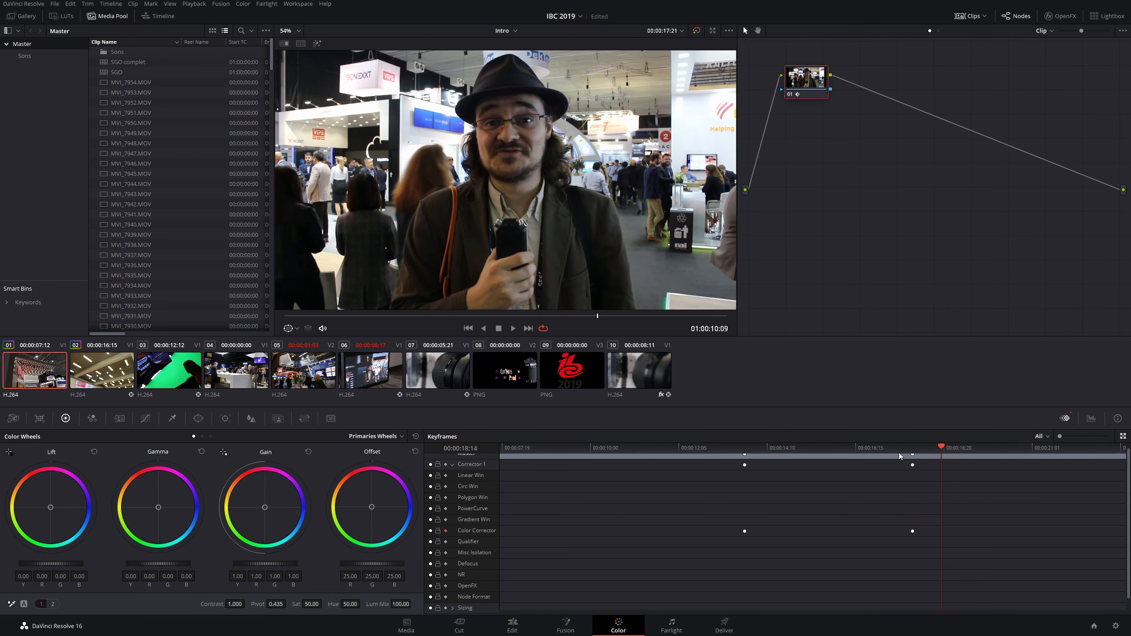
{"action": "left_click", "coordinate": [895, 448]}
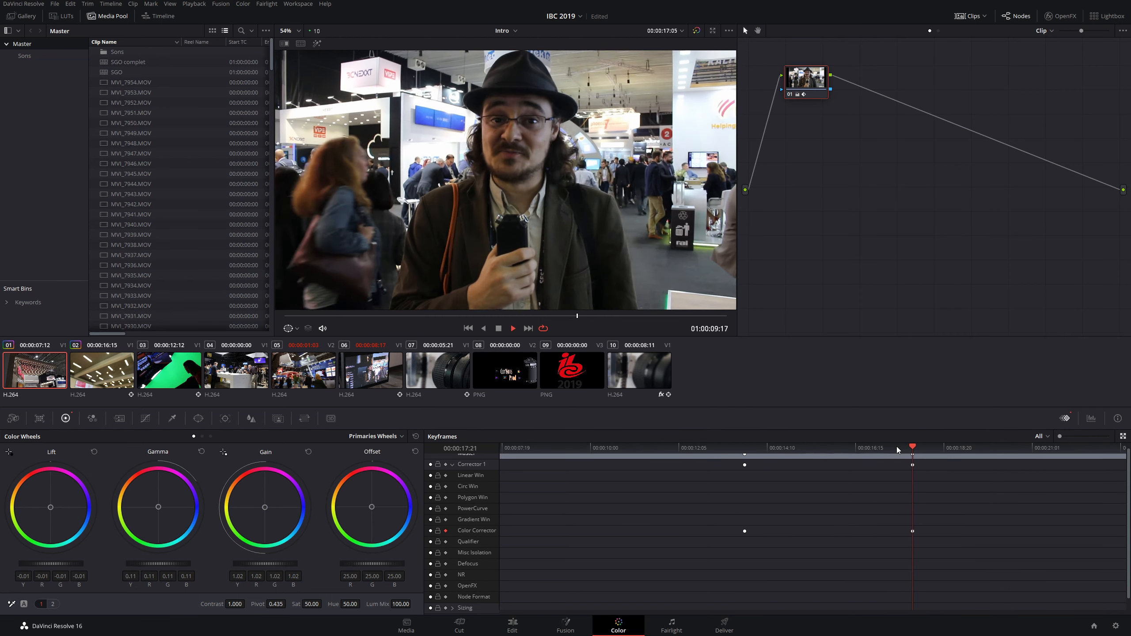
{"action": "key", "text": "space"}
{"action": "left_click_drag", "start_coordinate": [934, 447], "coordinate": [913, 460]}
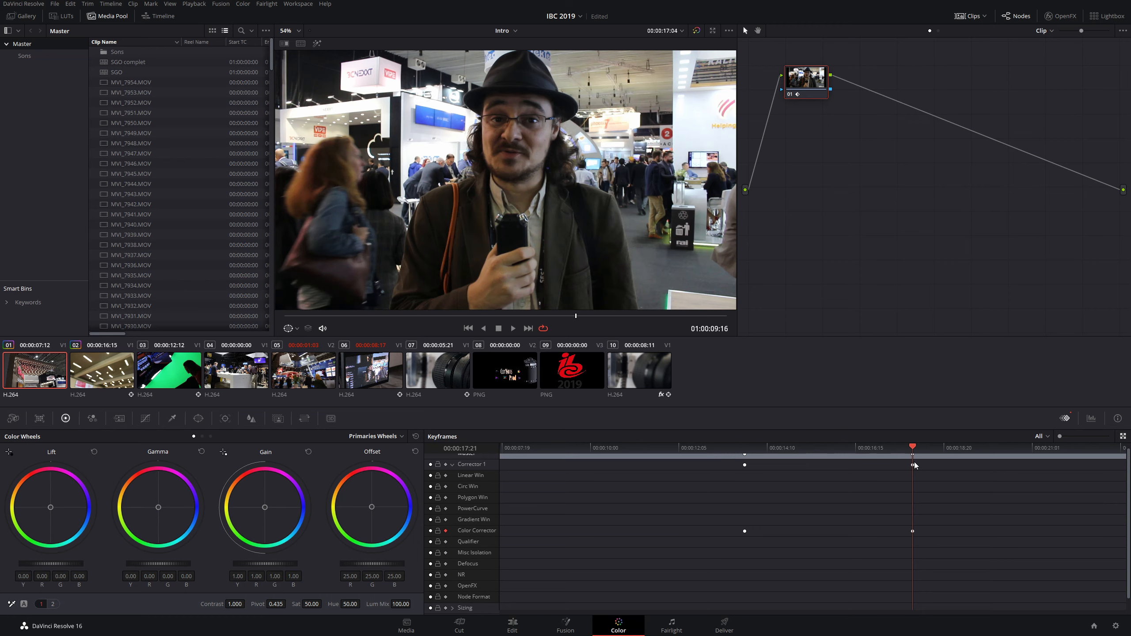
{"action": "left_click_drag", "start_coordinate": [913, 461], "coordinate": [948, 474]}
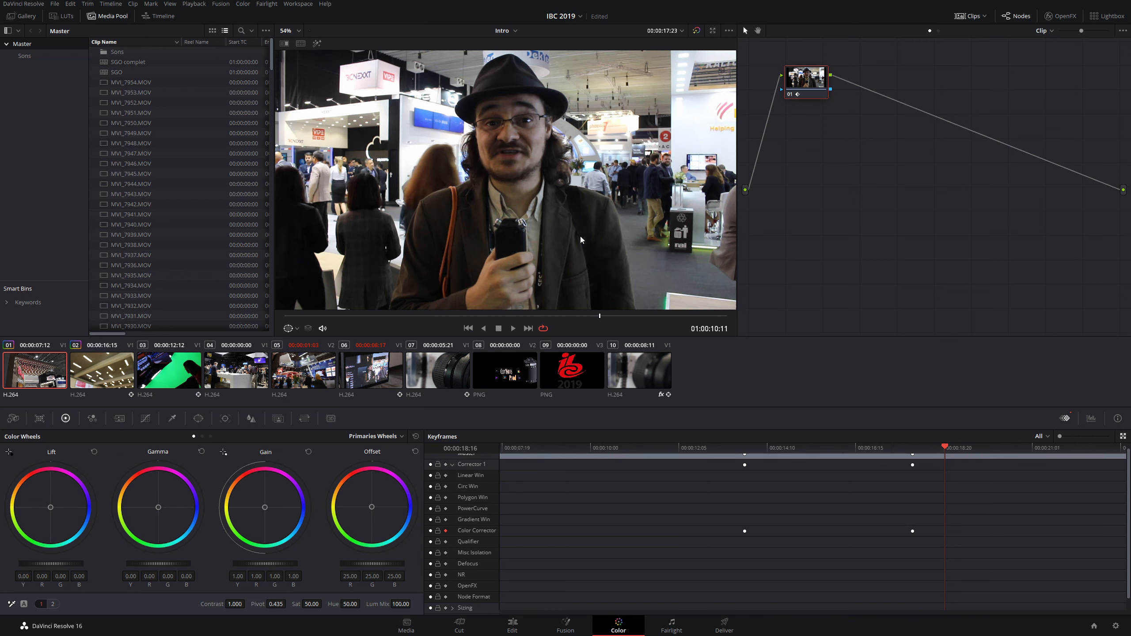
{"action": "key", "text": "space"}
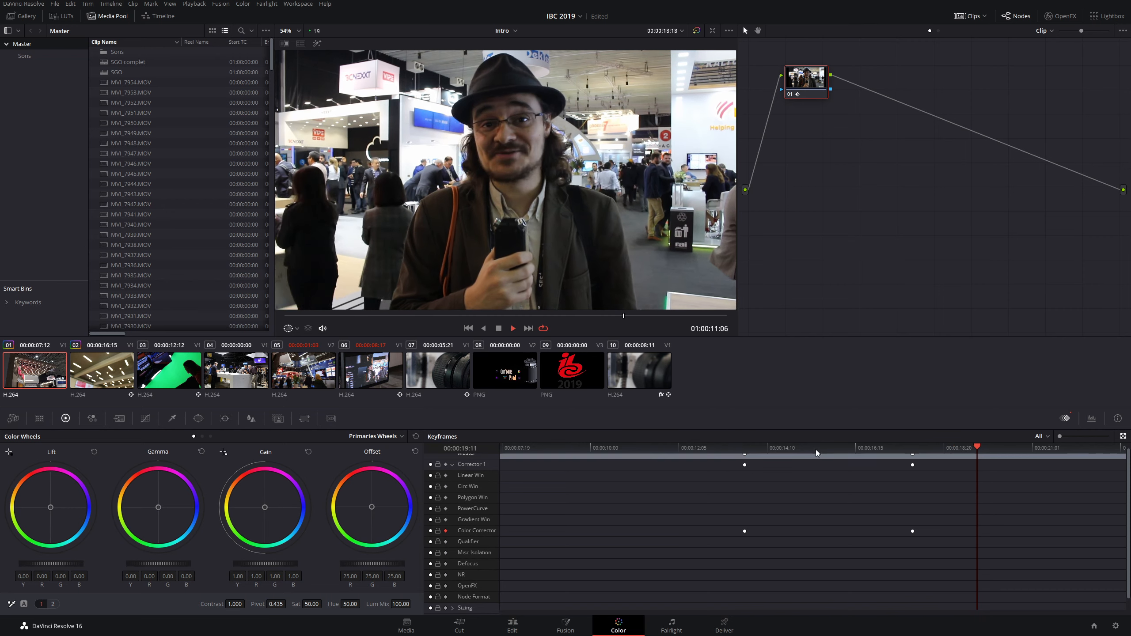
- Replay the clip from before the 00:00:13:18 keyframe to compare the exposure across the two static keyframes
{"action": "left_click", "coordinate": [733, 447]}
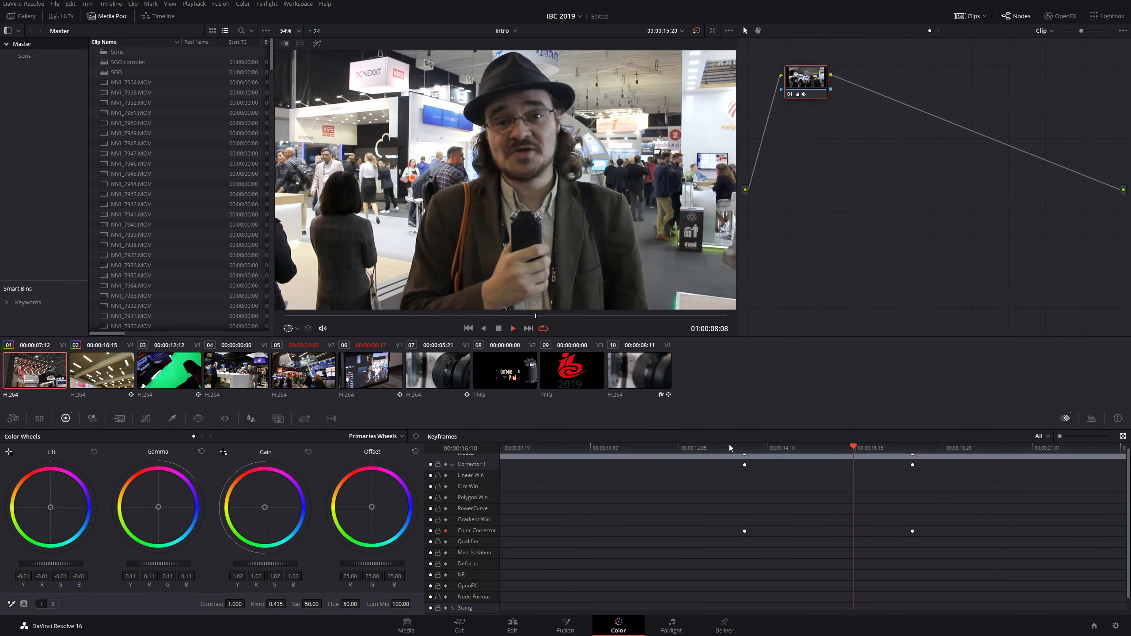
{"action": "key", "text": "space"}
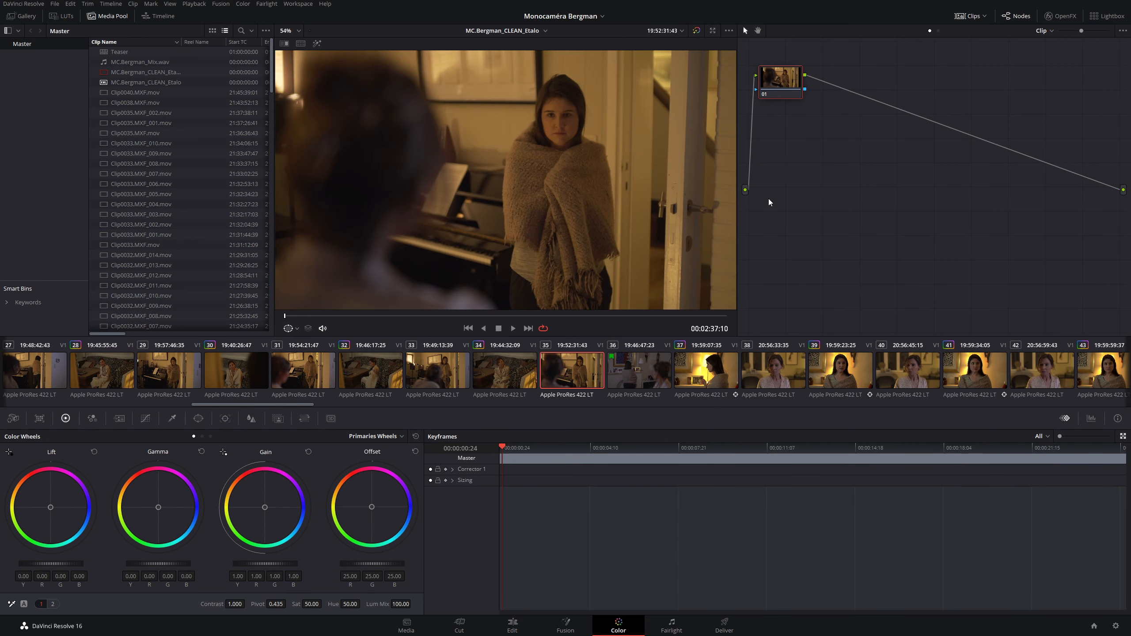
- Select clip 36 in the Monocaméra Bergman timeline, and play and scrub it around the moment the lamp lights up
{"action": "left_click", "coordinate": [647, 369]}
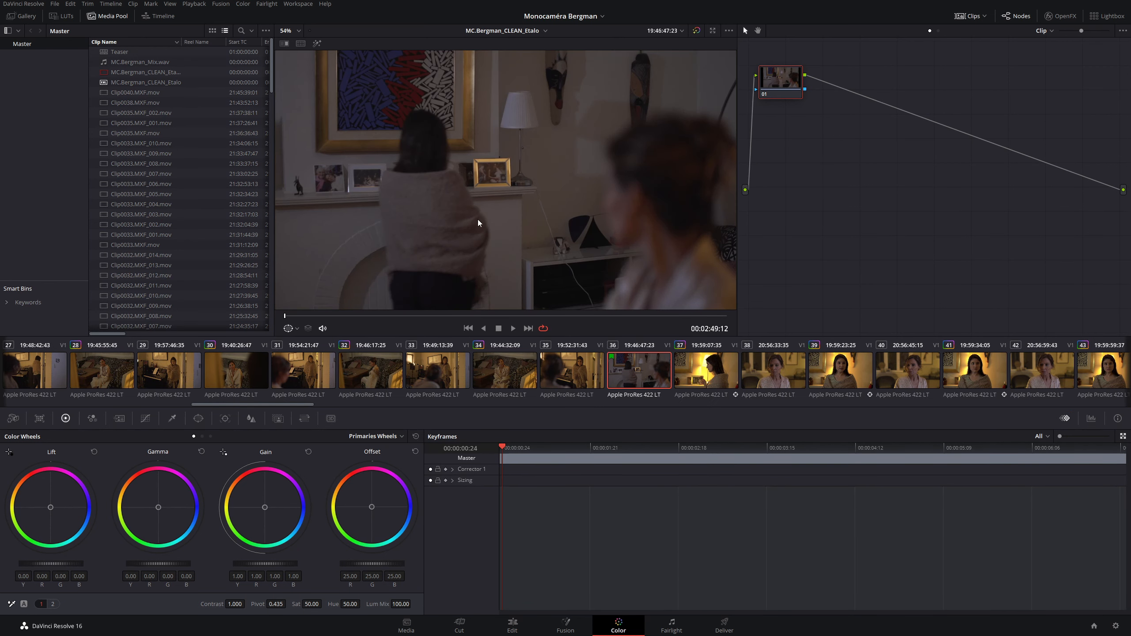
{"action": "key", "text": "space"}
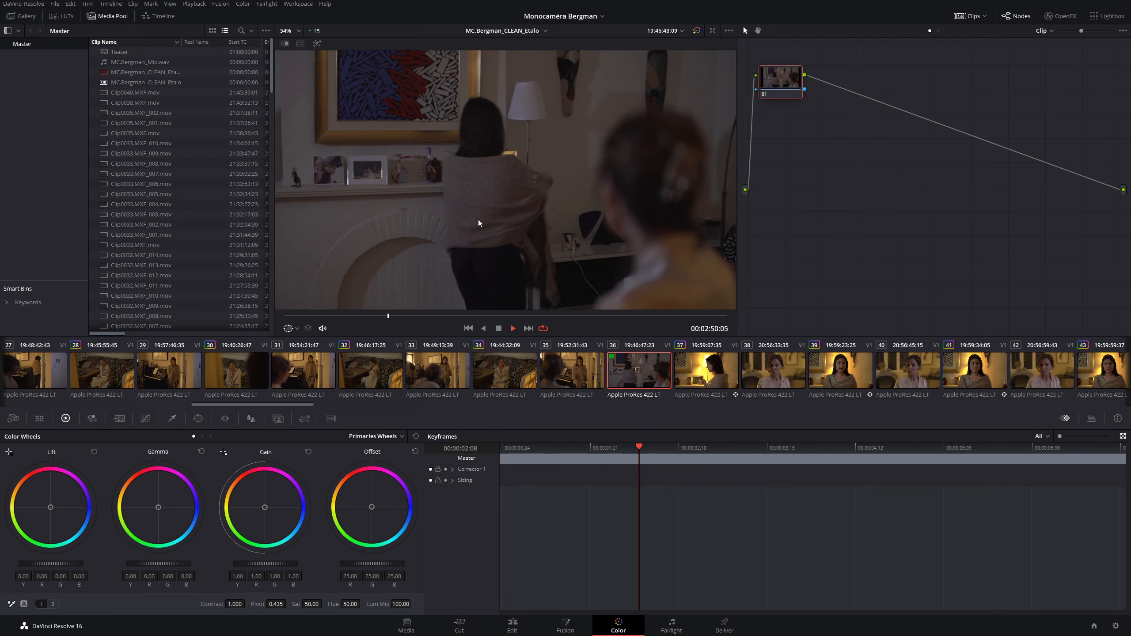
{"action": "key", "text": "space"}
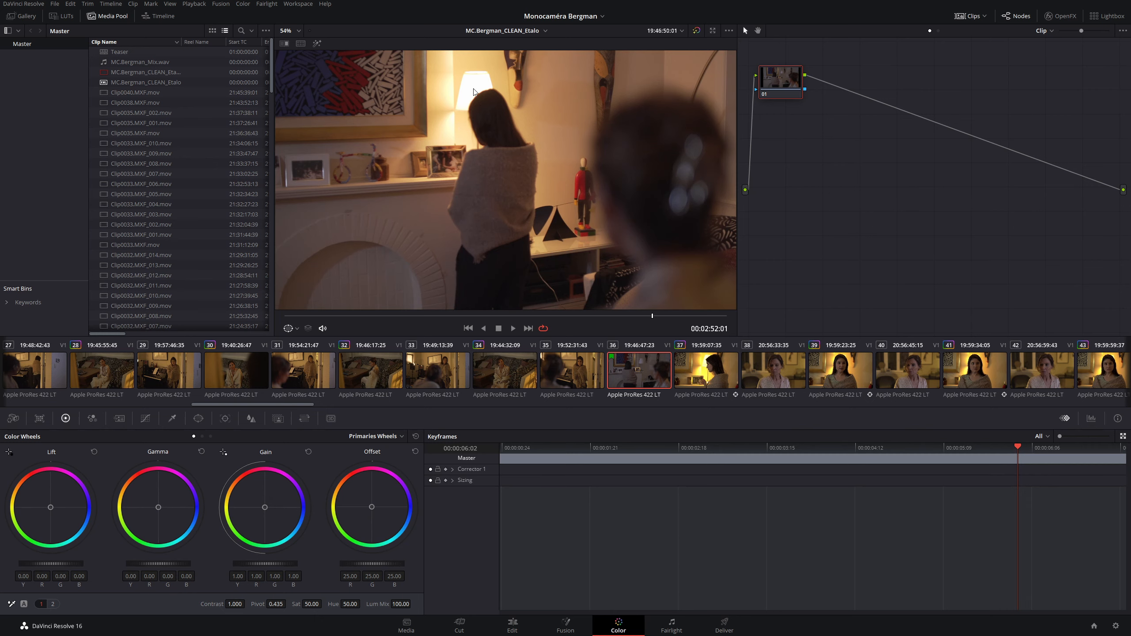
{"action": "left_click_drag", "start_coordinate": [478, 316], "coordinate": [664, 315]}
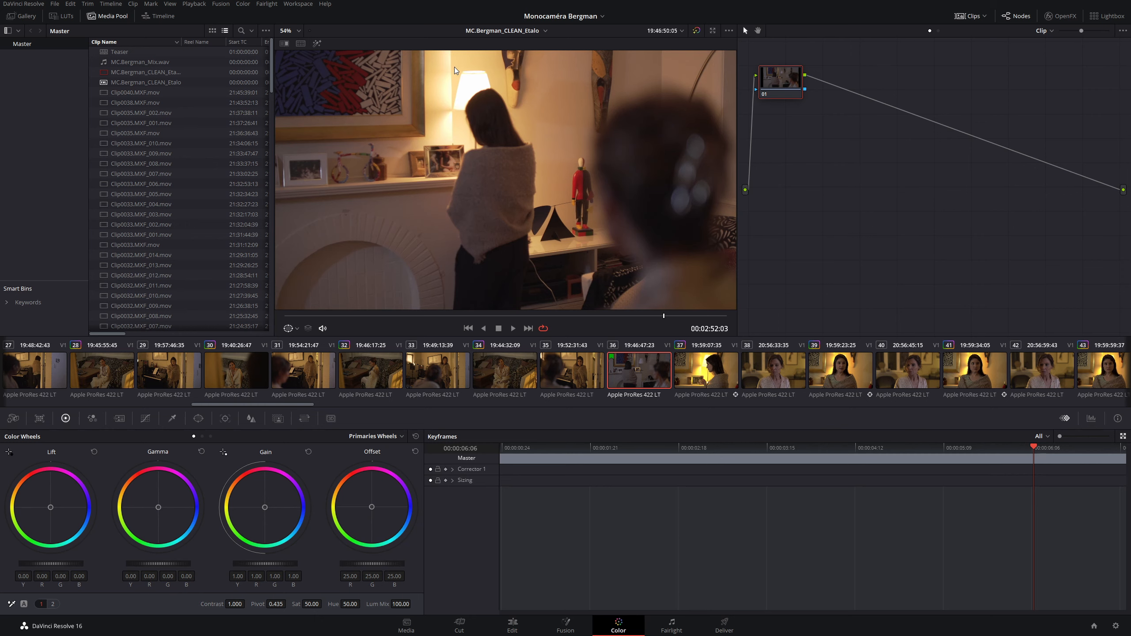
{"action": "left_click", "coordinate": [509, 316]}
{"action": "left_click", "coordinate": [622, 315]}
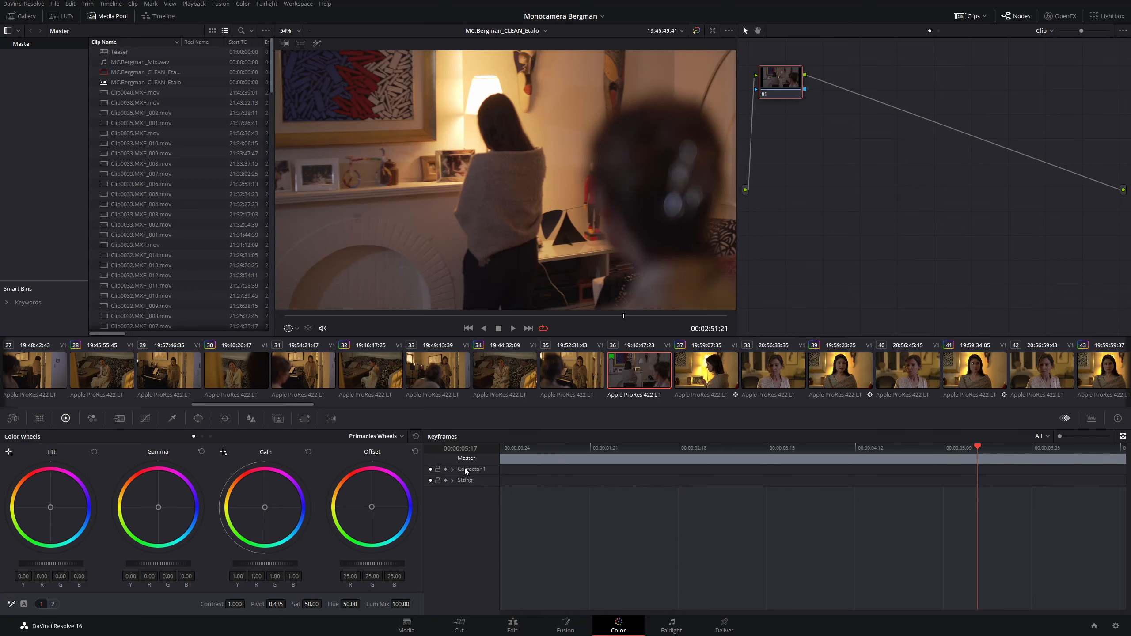
- Expand Corrector 1 and add a static Color Corrector keyframe at 00:00:05:13, where the lamp light comes on
{"action": "left_click", "coordinate": [452, 469]}
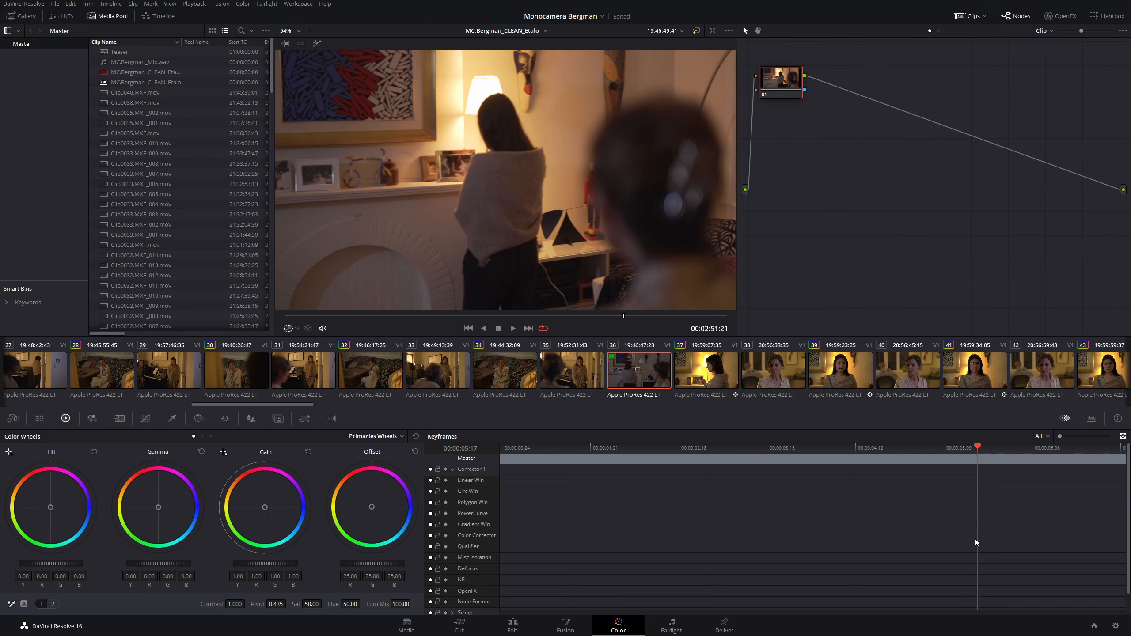
{"action": "left_click_drag", "start_coordinate": [977, 447], "coordinate": [946, 436]}
{"action": "key", "text": "Right"}
{"action": "key", "text": "Right"}
{"action": "key", "text": "Right"}
{"action": "key", "text": "Right"}
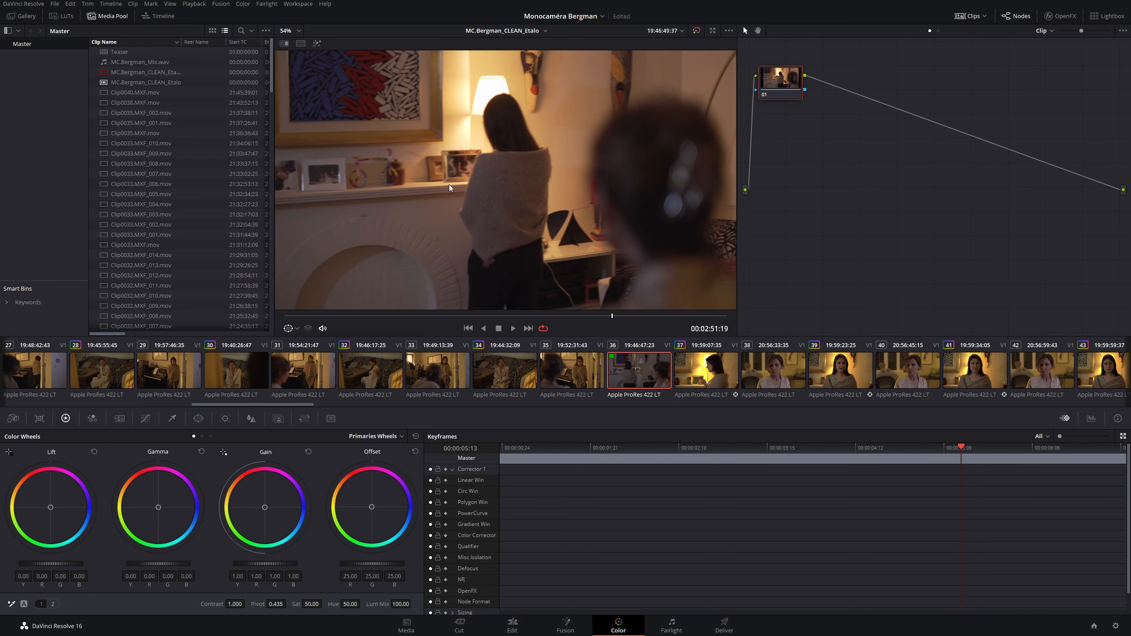
{"action": "right_click", "coordinate": [962, 537]}
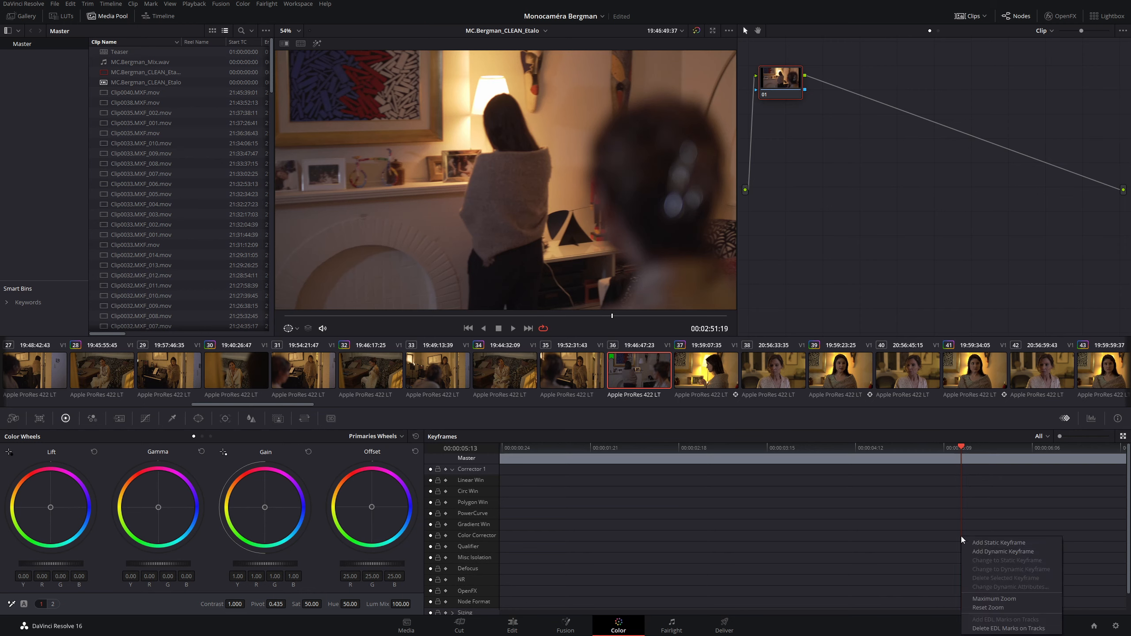
{"action": "left_click", "coordinate": [984, 544]}
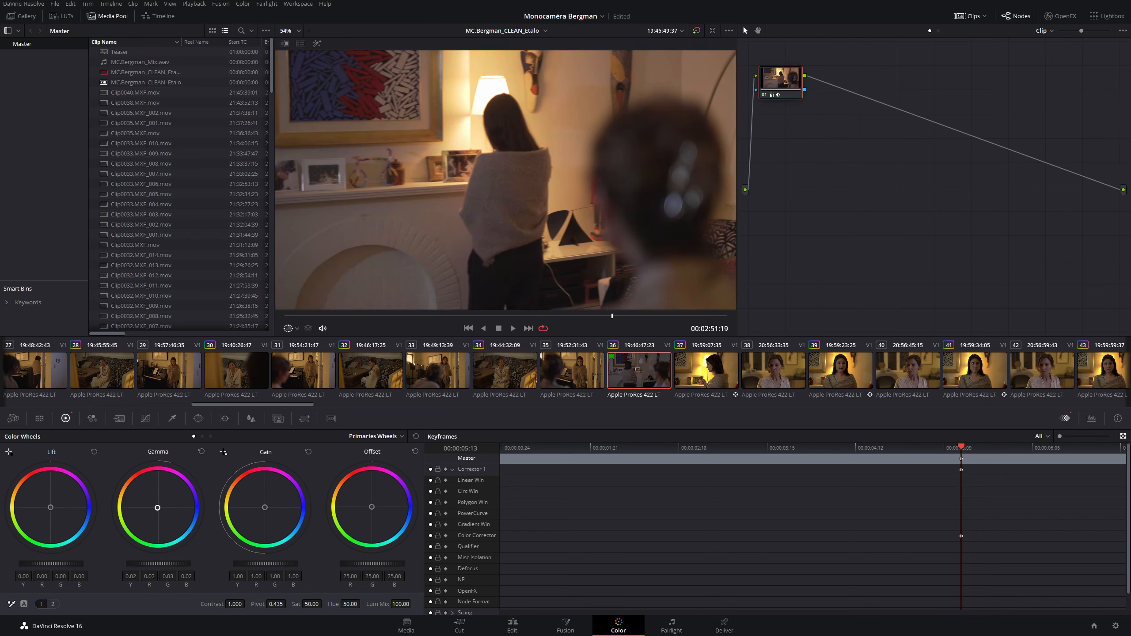
- Grade the lit part with Gamma YRGB 0.03, 0.03, 0.04, 0.03 and Gain 1.00, 1.02, 1.00, 0.90
{"action": "left_click_drag", "start_coordinate": [267, 509], "coordinate": [263, 510]}
{"action": "left_click_drag", "start_coordinate": [156, 506], "coordinate": [156, 507]}
{"action": "left_click_drag", "start_coordinate": [263, 507], "coordinate": [263, 507]}
{"action": "left_click_drag", "start_coordinate": [158, 564], "coordinate": [161, 564]}
- Scrub back to 00:00:03:15 and play past the static keyframe to compare the ungraded and graded parts
{"action": "left_click_drag", "start_coordinate": [961, 448], "coordinate": [959, 486]}
{"action": "left_click_drag", "start_coordinate": [961, 451], "coordinate": [765, 448]}
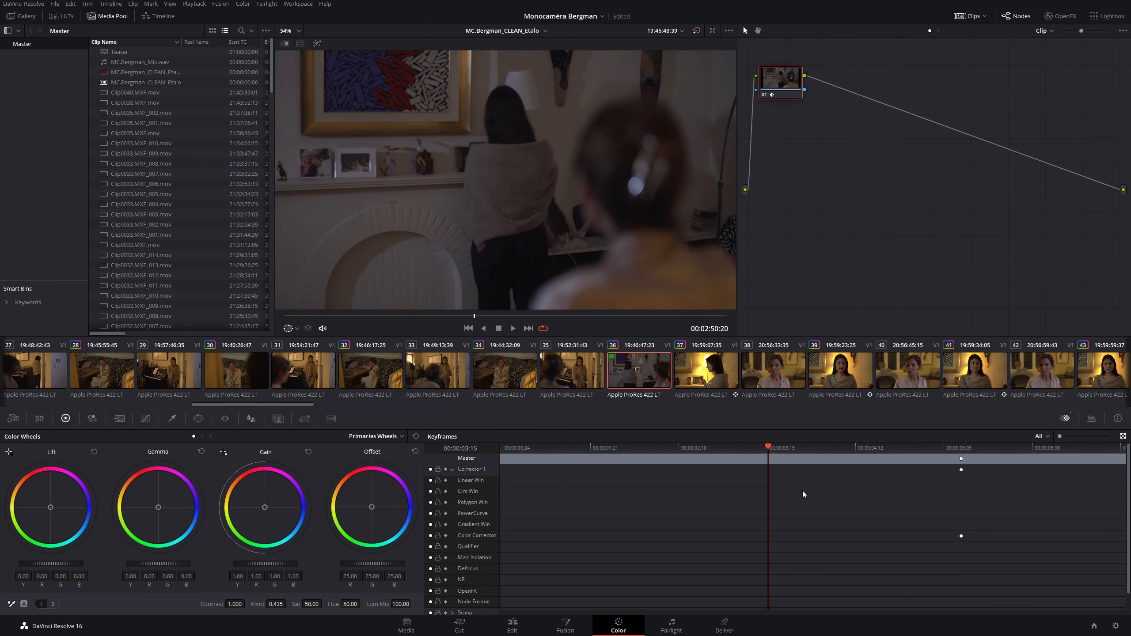
{"action": "key", "text": "space"}
{"action": "key", "text": "space"}
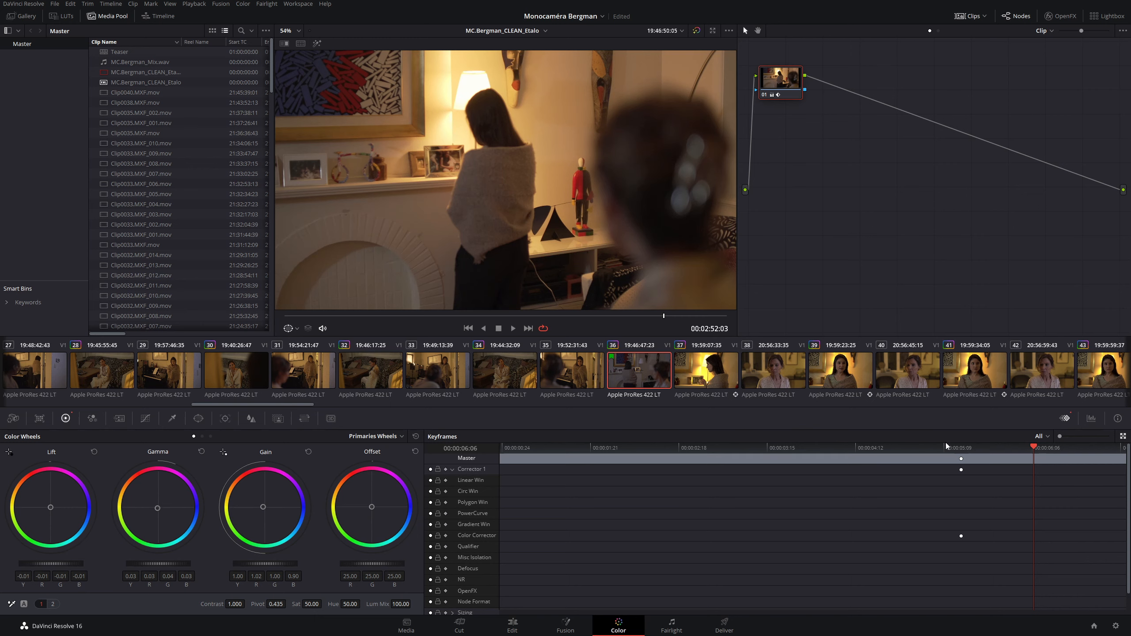
- Grade the dark part at 00:00:04:14 with Lift -0.01, Gamma YRGB 0.02, 0.01, 0.02, 0.01 and Gain 1.00, 1.03, 1.00, 0.88
{"action": "mouse_move", "coordinate": [852, 450]}
{"action": "left_mouse_down"}
{"action": "mouse_move", "coordinate": [834, 446]}
{"action": "mouse_move", "coordinate": [862, 445]}
{"action": "left_mouse_up"}
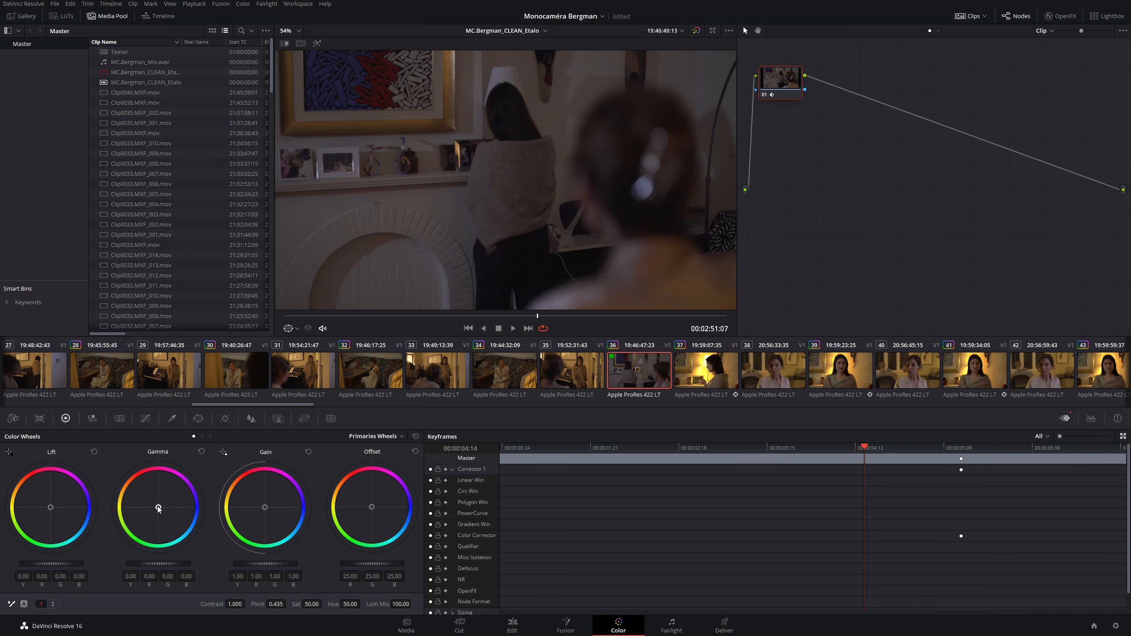
{"action": "left_click_drag", "start_coordinate": [159, 510], "coordinate": [157, 508]}
{"action": "left_click_drag", "start_coordinate": [270, 507], "coordinate": [263, 507]}
{"action": "left_click_drag", "start_coordinate": [156, 508], "coordinate": [158, 508]}
{"action": "left_click_drag", "start_coordinate": [158, 564], "coordinate": [161, 564]}
{"action": "left_click_drag", "start_coordinate": [64, 561], "coordinate": [64, 561]}
- Play from 00:00:03:09 and scrub across the 00:00:05:13 keyframe to examine the switch between the dark and lit grades
{"action": "left_click", "coordinate": [745, 447]}
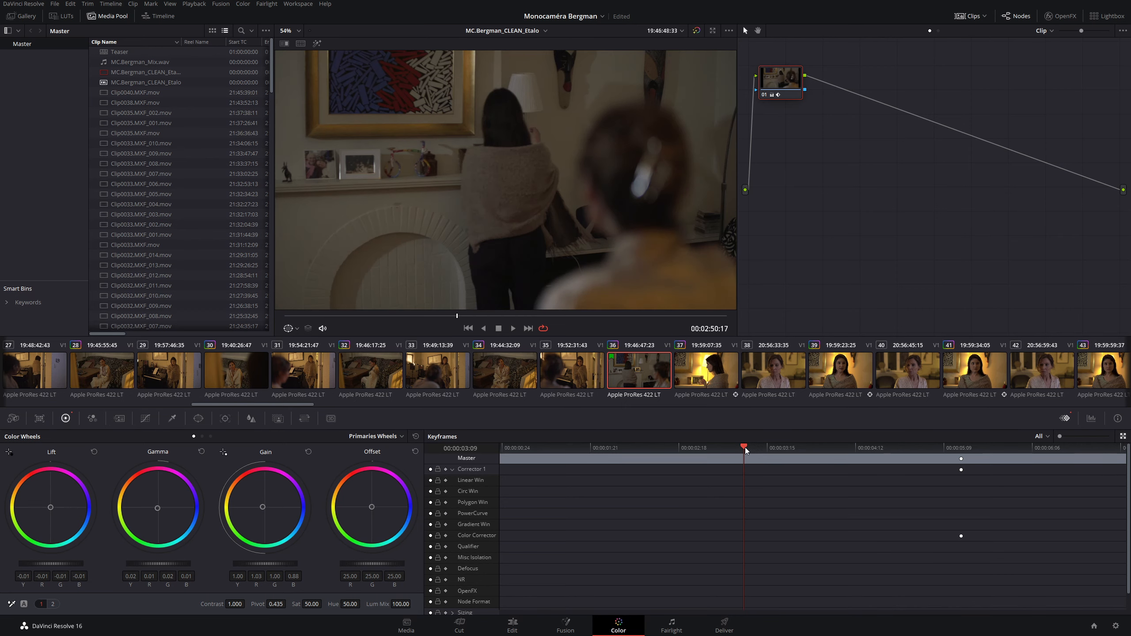
{"action": "key", "text": "space"}
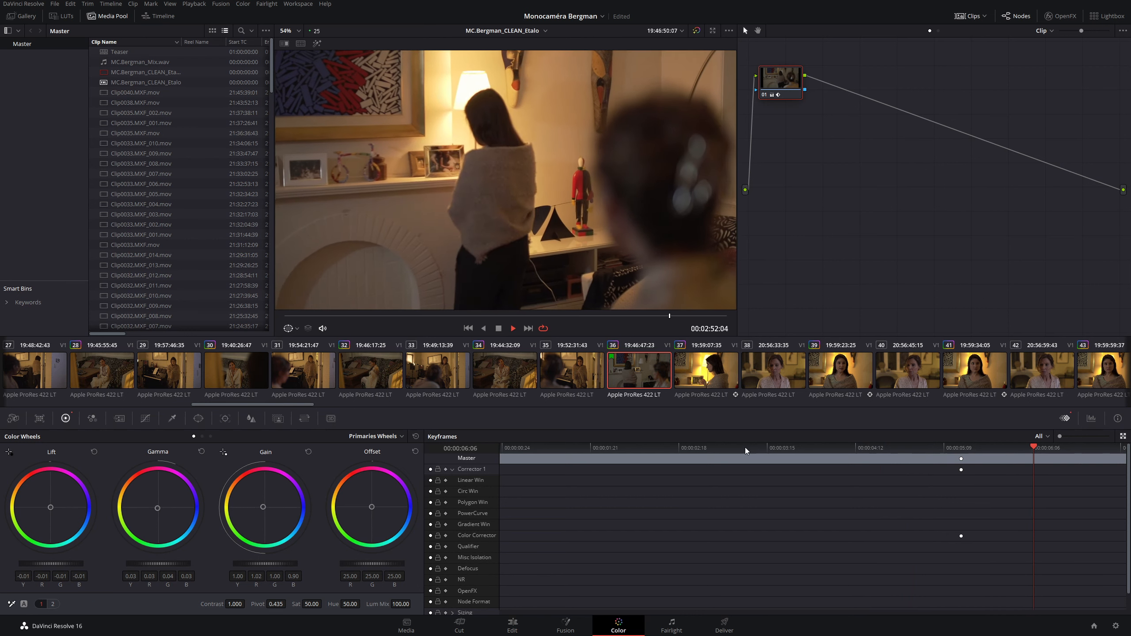
{"action": "key", "text": "space"}
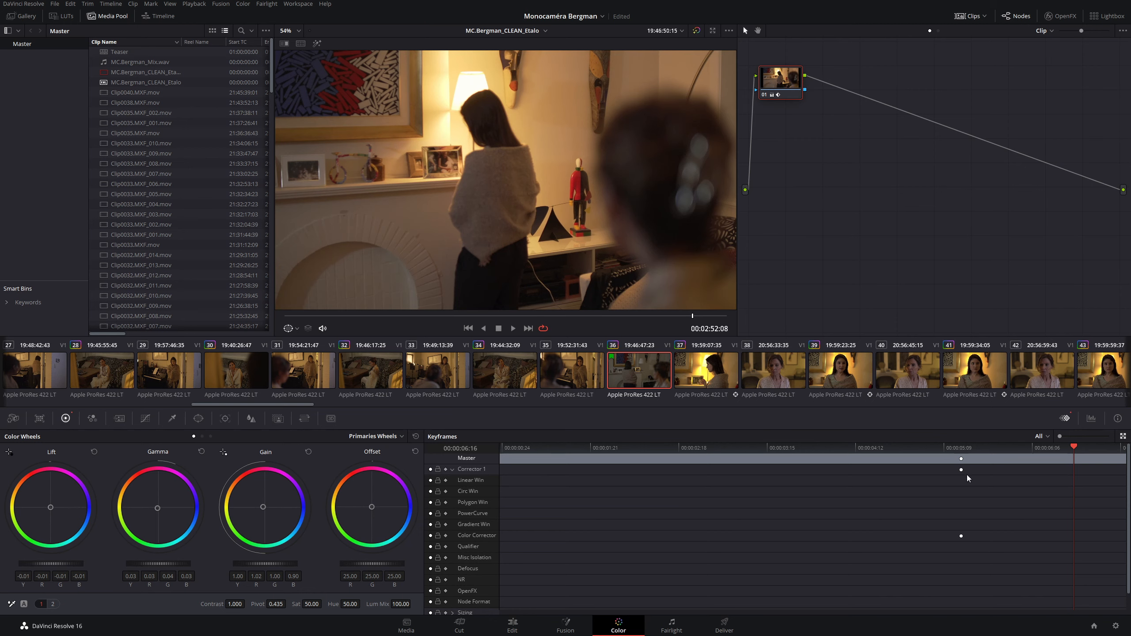
{"action": "left_click_drag", "start_coordinate": [957, 448], "coordinate": [923, 458]}
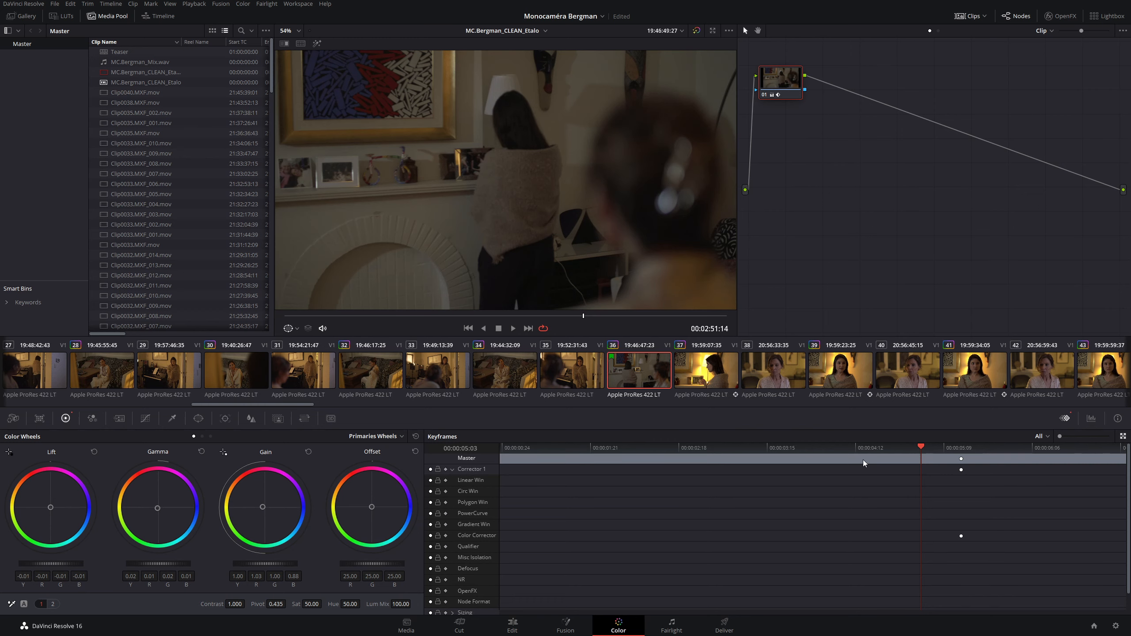
{"action": "left_click", "coordinate": [954, 449]}
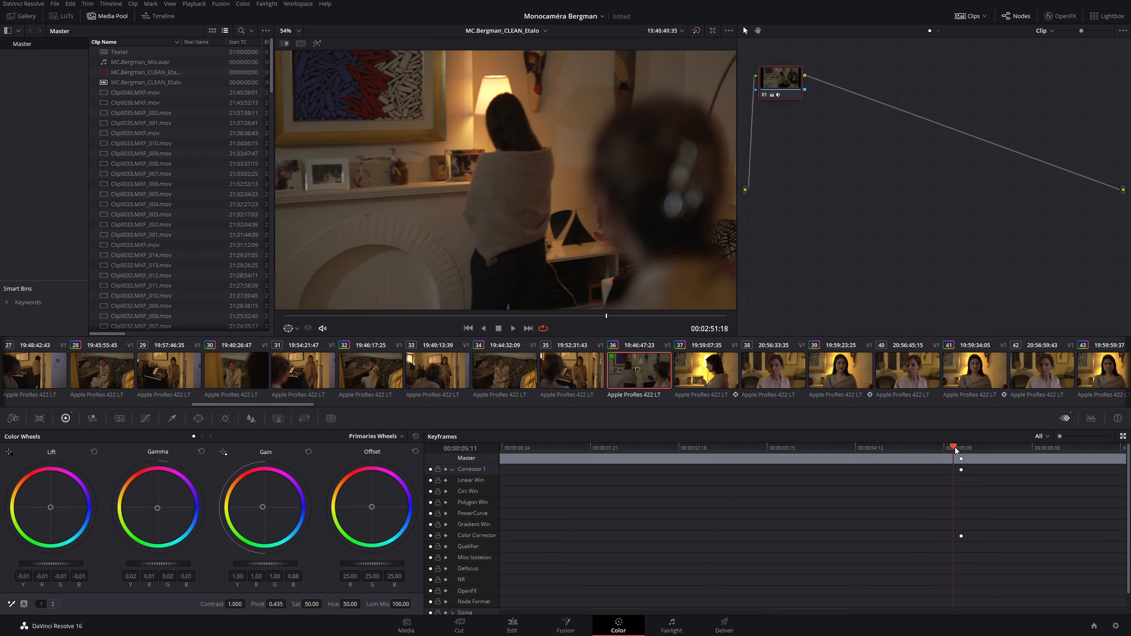
{"action": "left_click_drag", "start_coordinate": [955, 449], "coordinate": [1025, 449]}
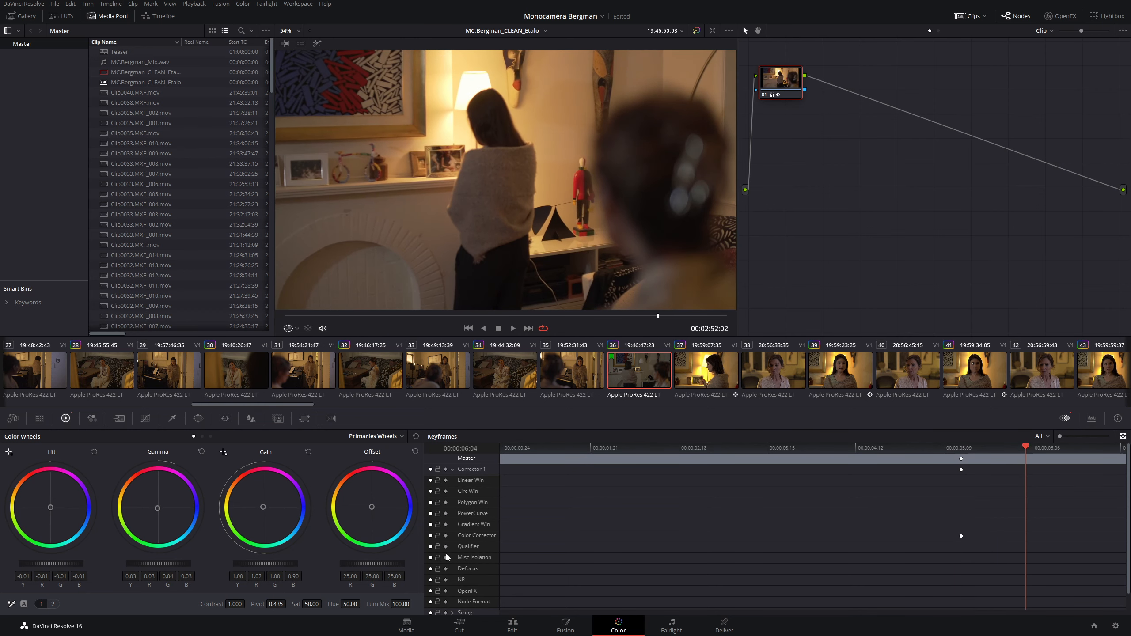